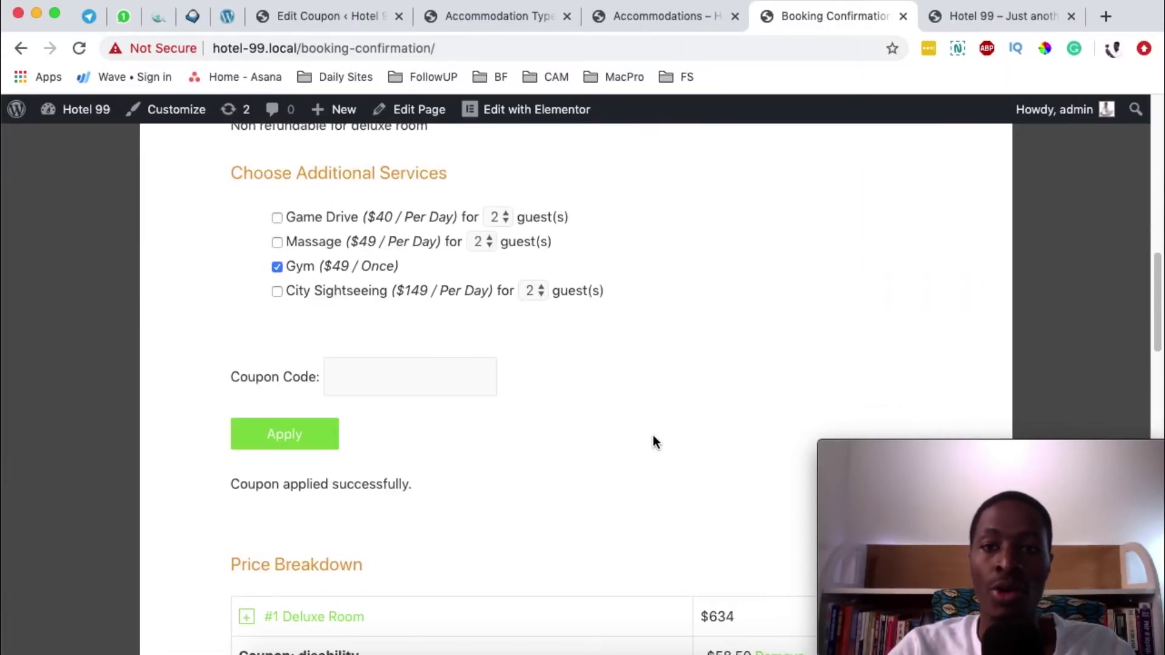
pyautogui.scroll(-3, 653, 439)
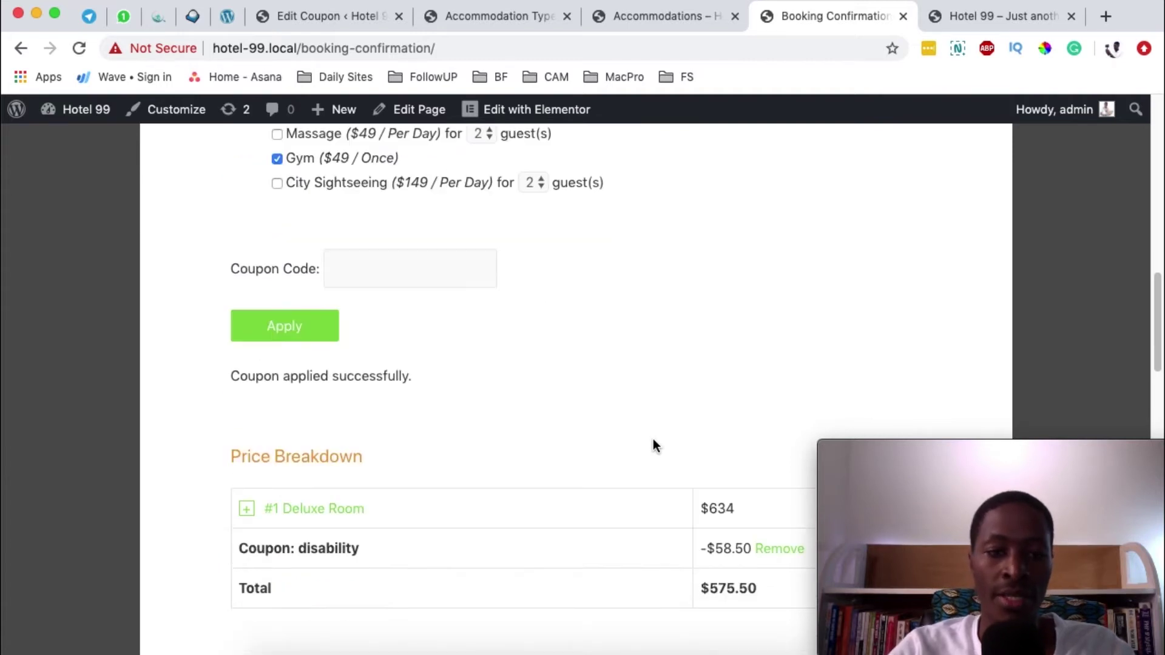
# Paste the 'disability' coupon code into the Deluxe Room booking's Coupon Code field.
pyautogui.scroll(2, 636, 380)
pyautogui.scroll(1, 635, 387)
pyautogui.click(369, 395)
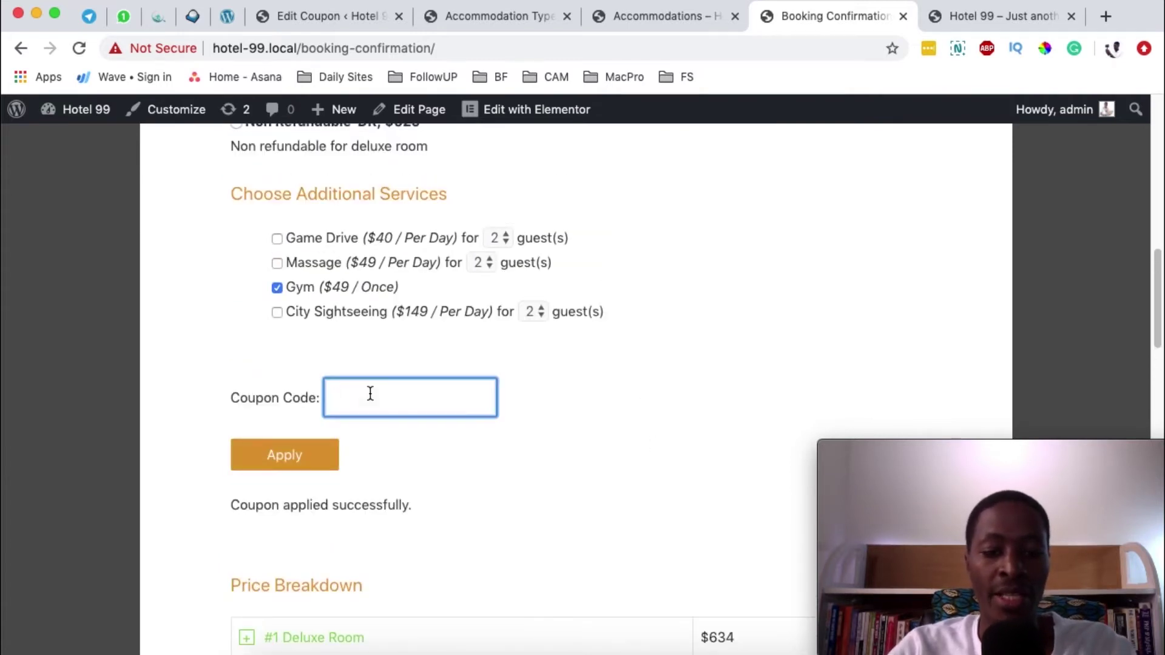
pyautogui.write('disability')
# Apply the disability coupon and review the −$58.50 discount and $575.50 total.
pyautogui.scroll(10, 609, 377)
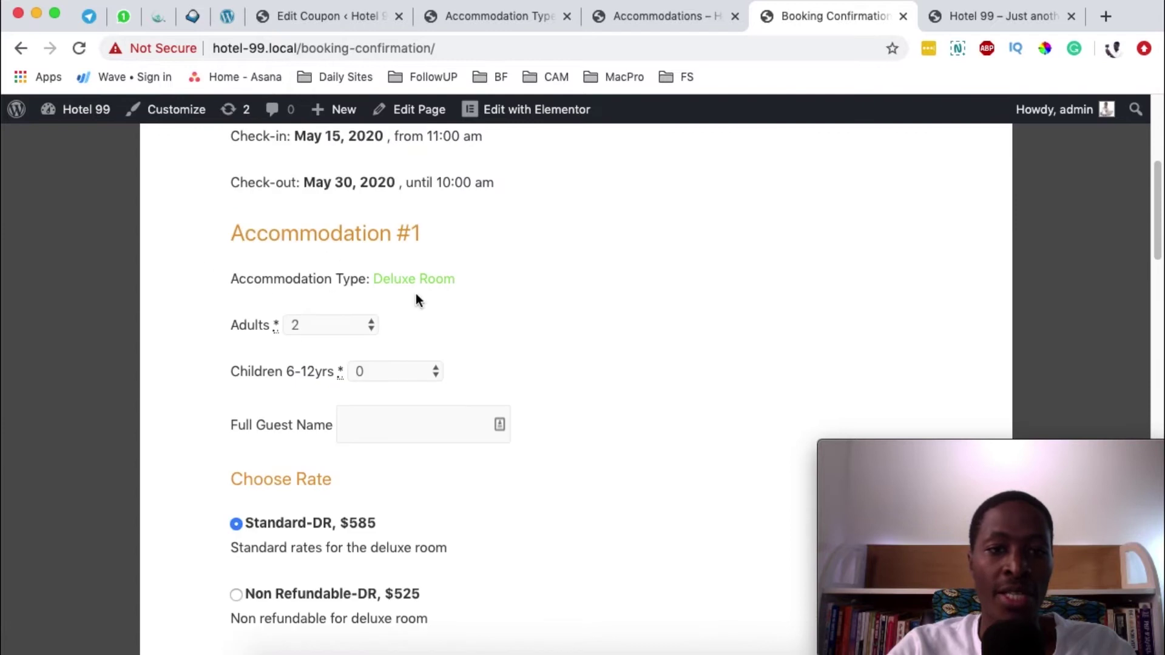
pyautogui.scroll(1, 516, 383)
pyautogui.scroll(-6, 531, 377)
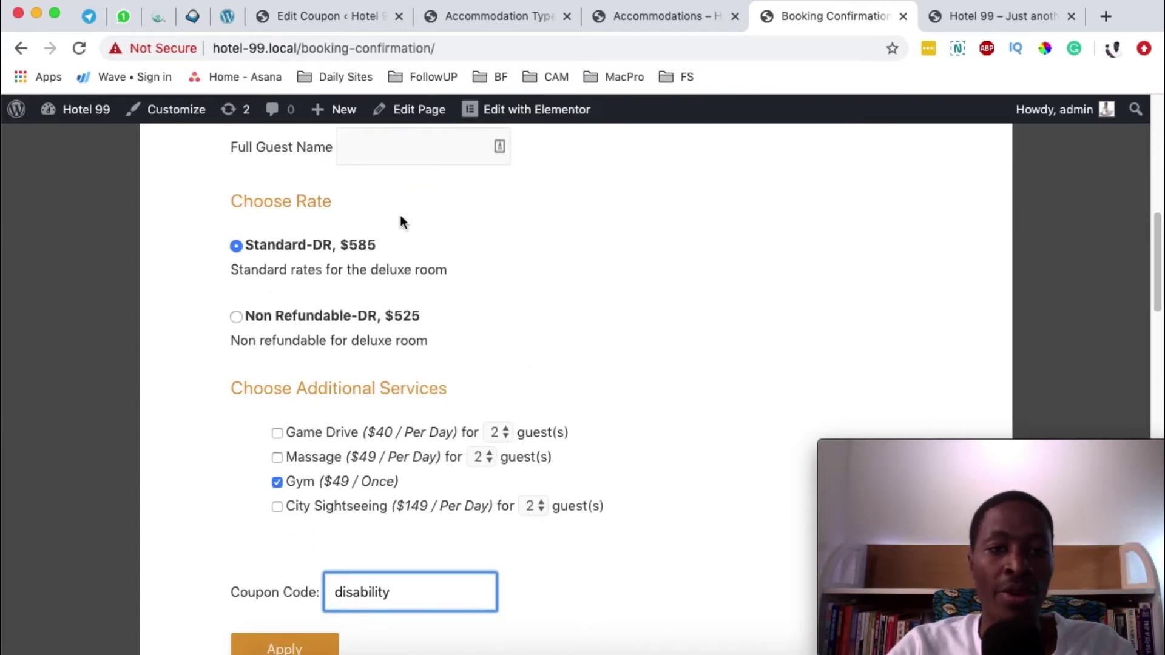
pyautogui.scroll(-2, 432, 276)
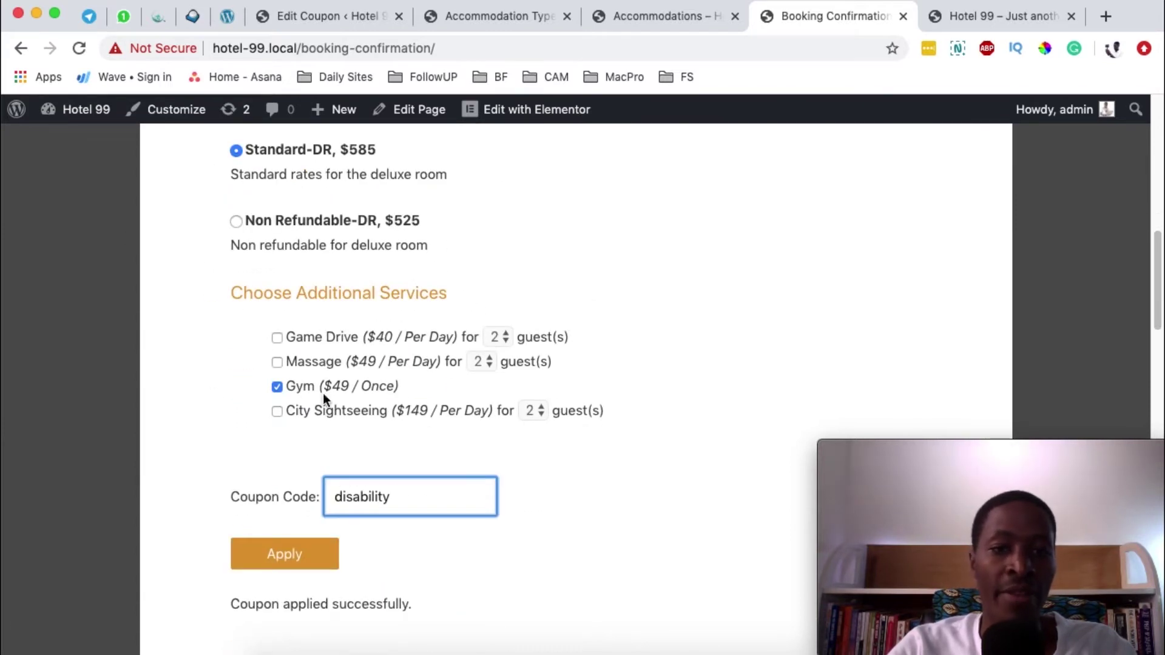
pyautogui.scroll(-4, 641, 373)
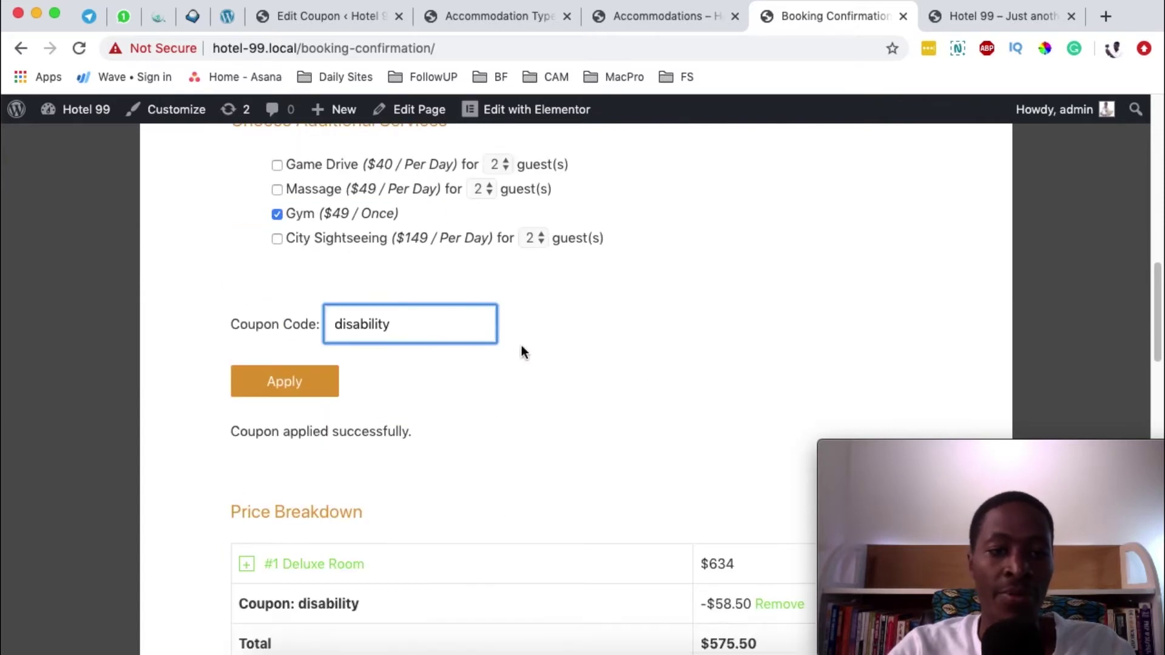
pyautogui.click(277, 389)
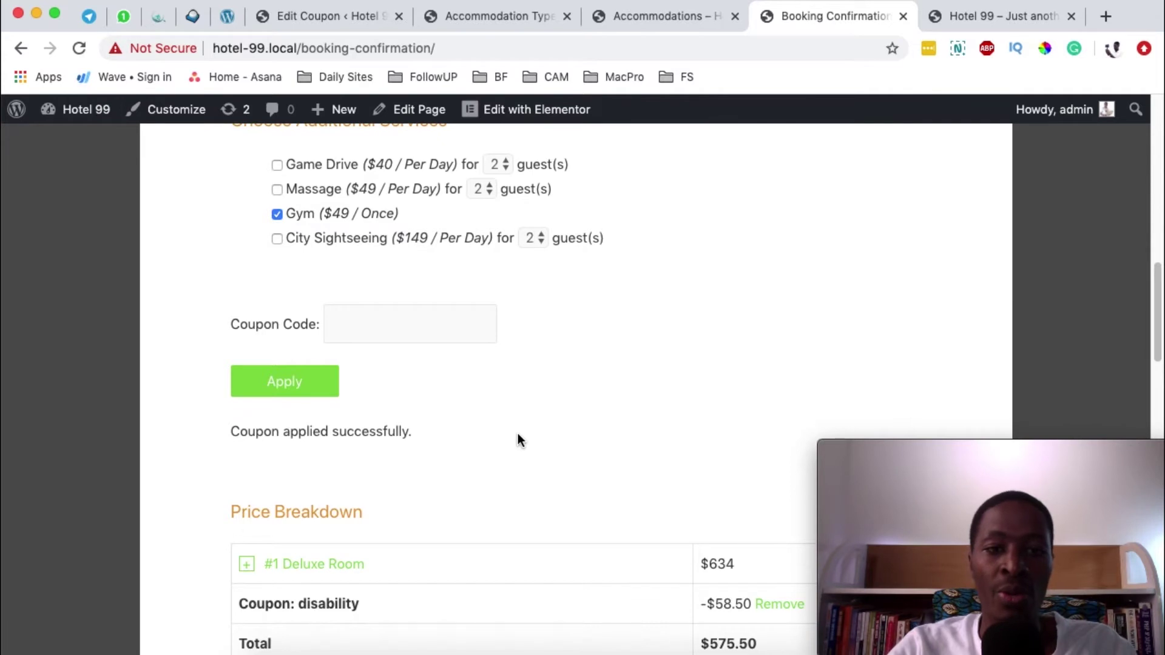
pyautogui.scroll(-6, 520, 425)
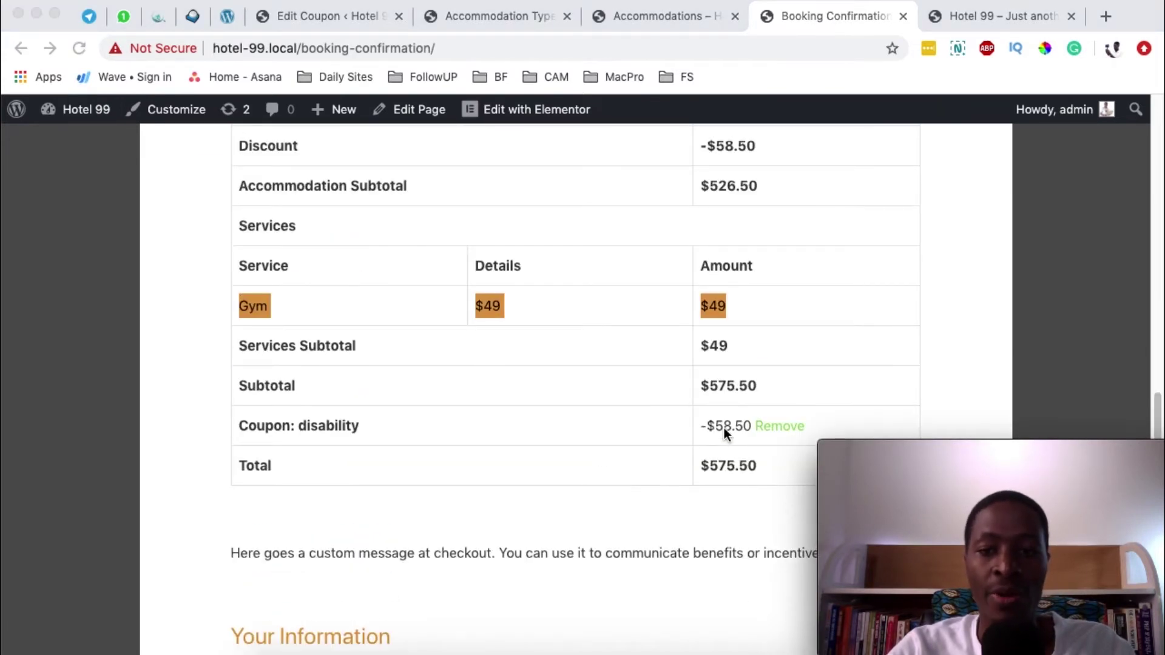
pyautogui.scroll(-1, 723, 428)
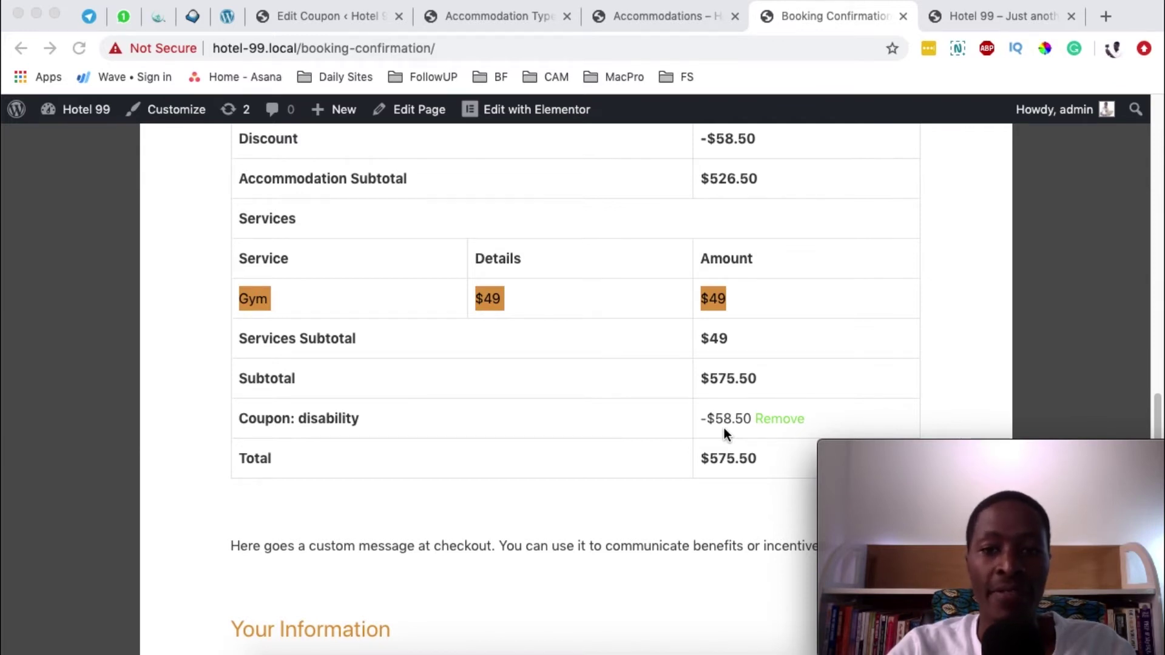
pyautogui.scroll(-2, 724, 428)
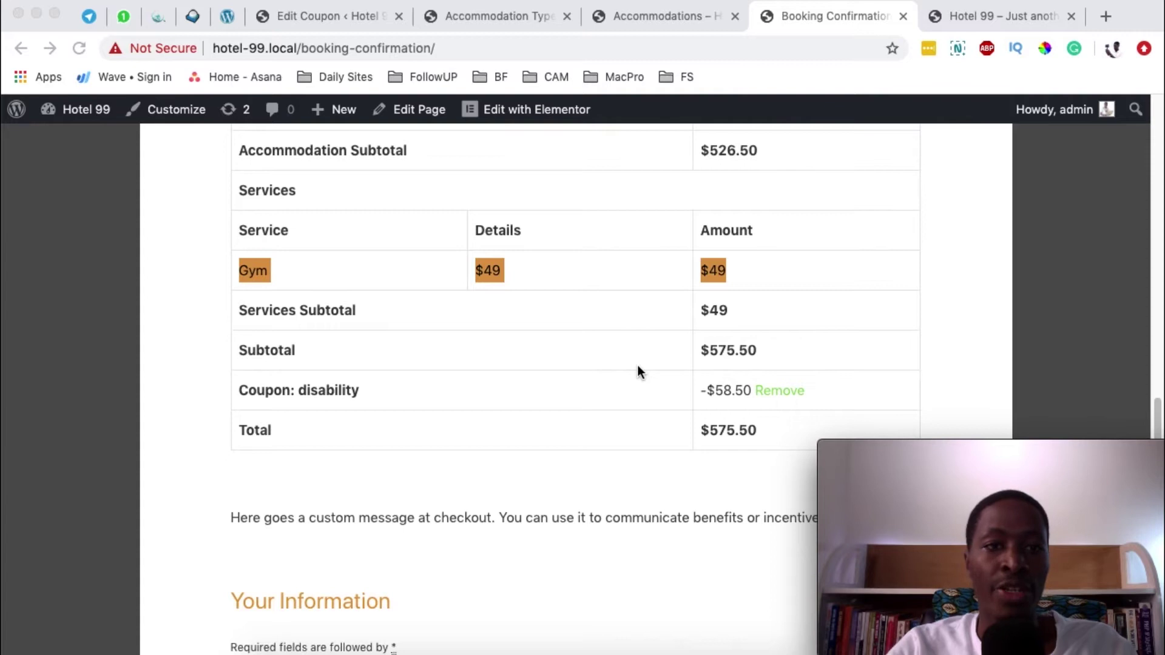
# In Accommodation Settings, tick 'Enable the use of coupons' and save the changes.
pyautogui.click(279, 17)
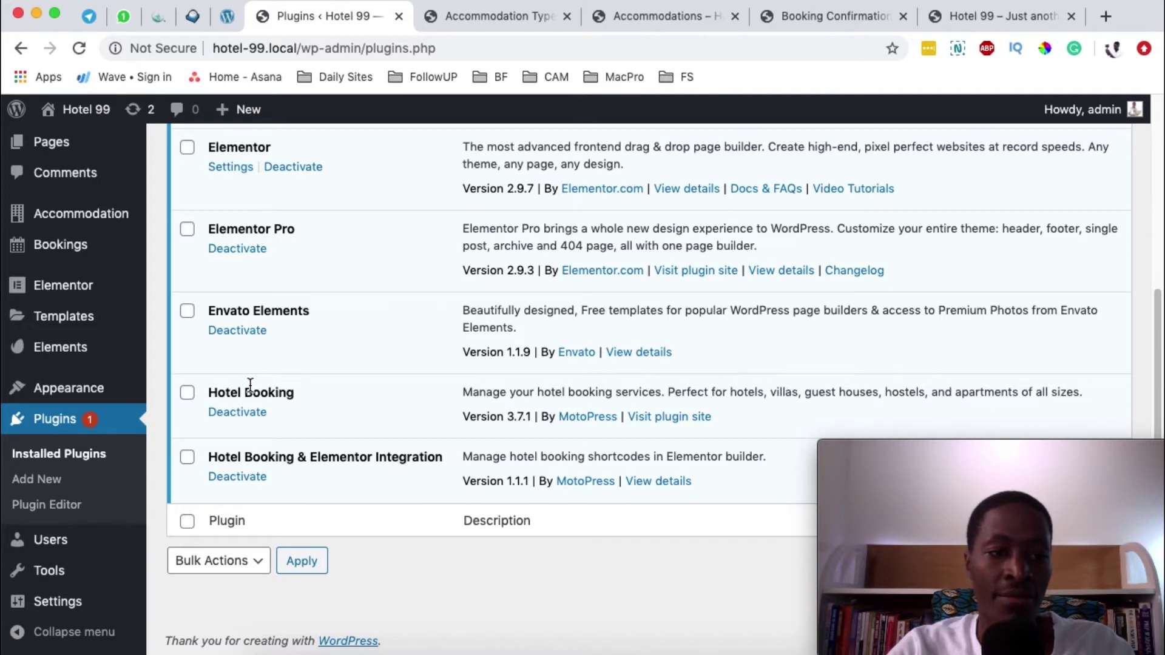
pyautogui.moveTo(78, 219)
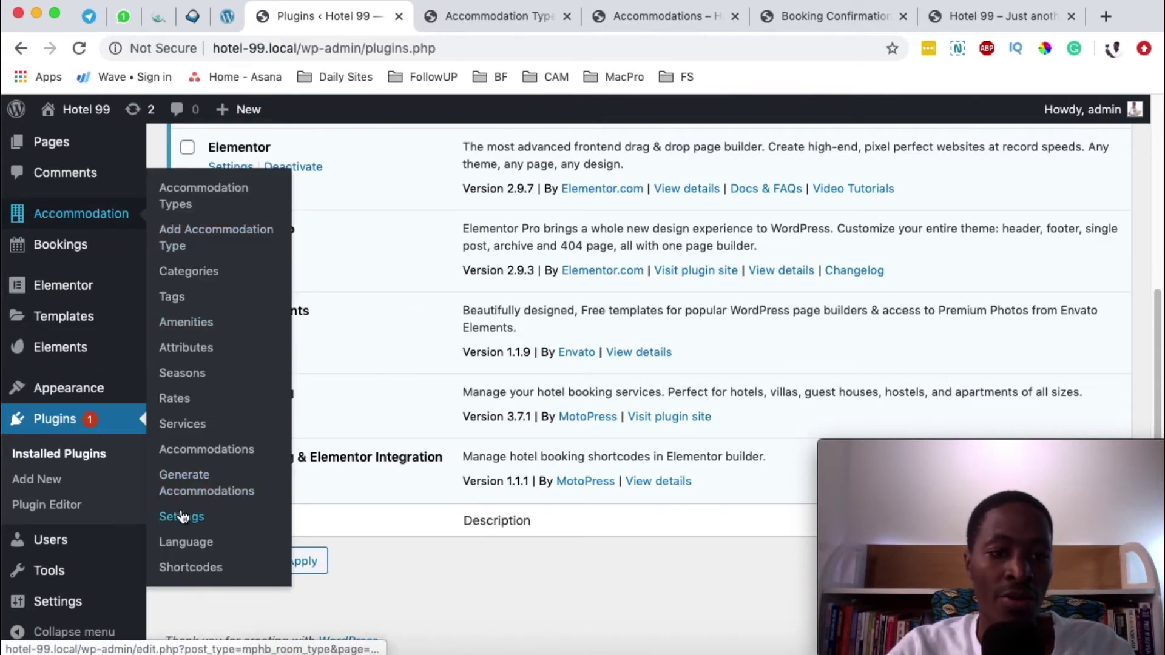
pyautogui.click(181, 517)
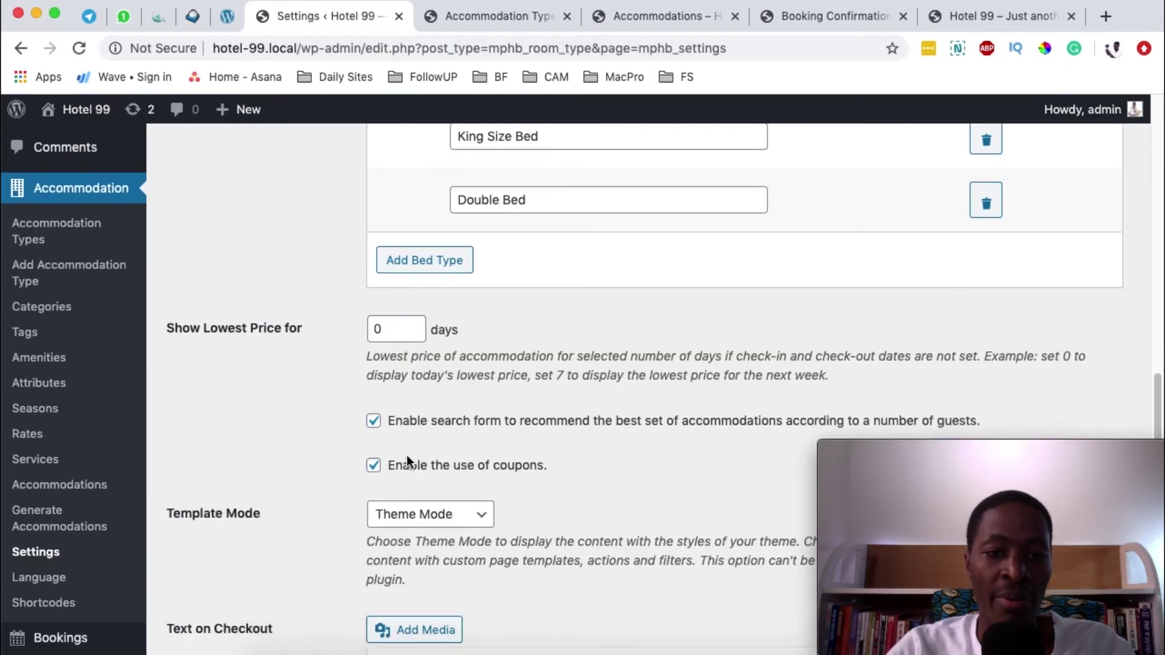
pyautogui.click(374, 465)
pyautogui.click(438, 468)
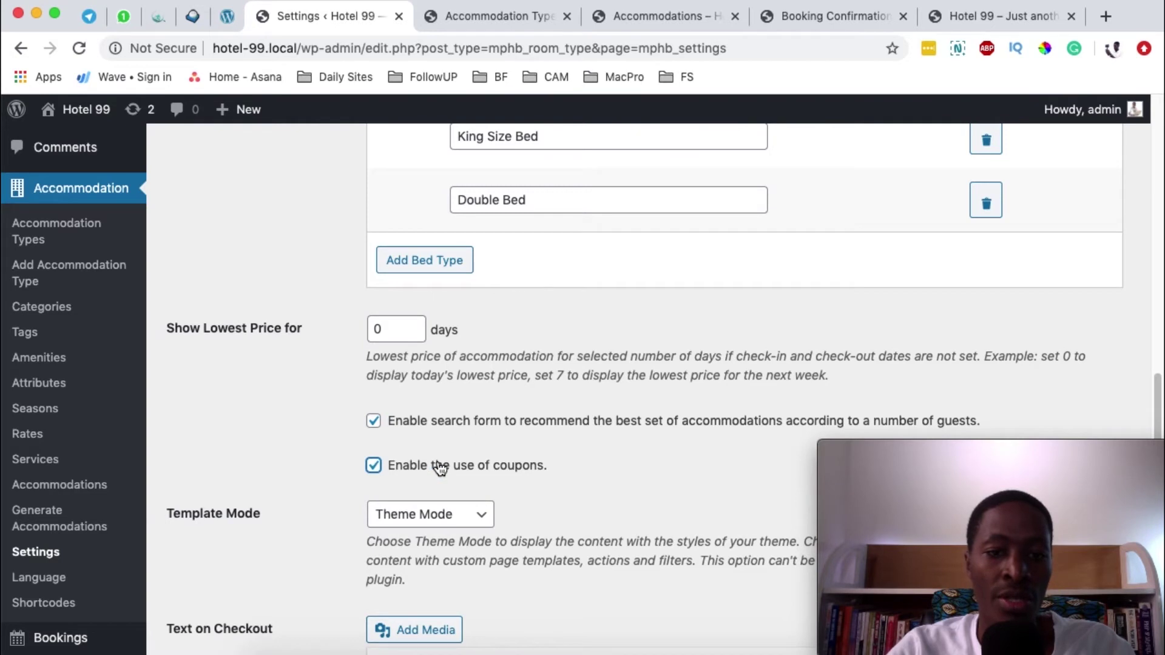
pyautogui.click(373, 466)
pyautogui.click(375, 466)
pyautogui.scroll(-20, 475, 448)
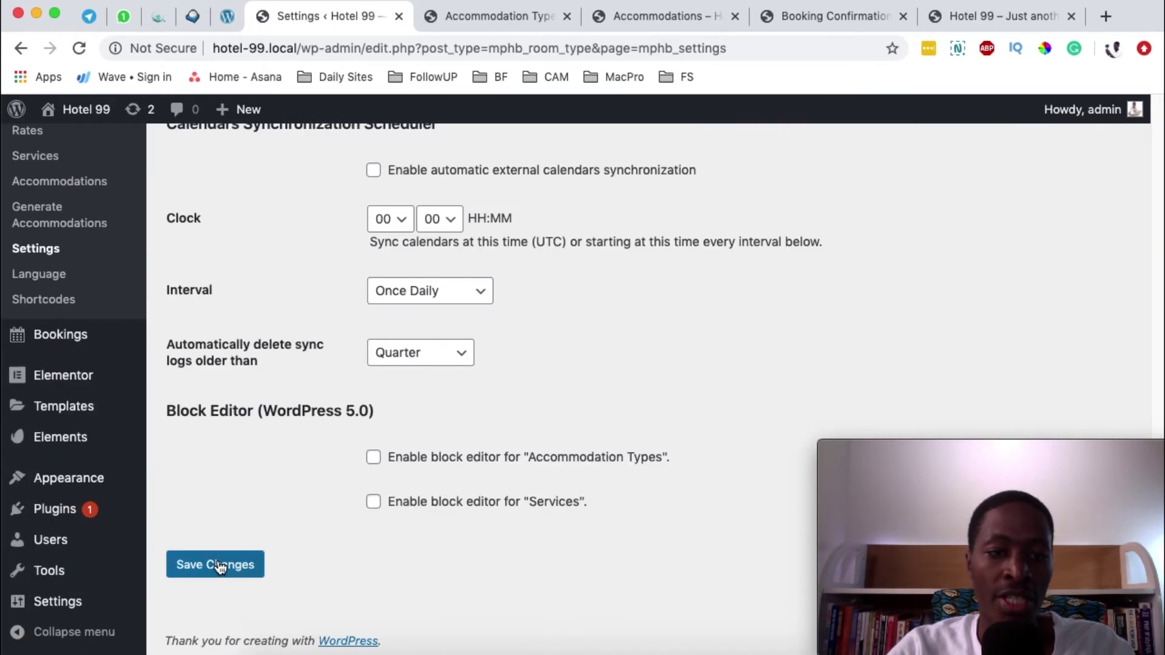
pyautogui.click(226, 566)
pyautogui.scroll(-10, 267, 485)
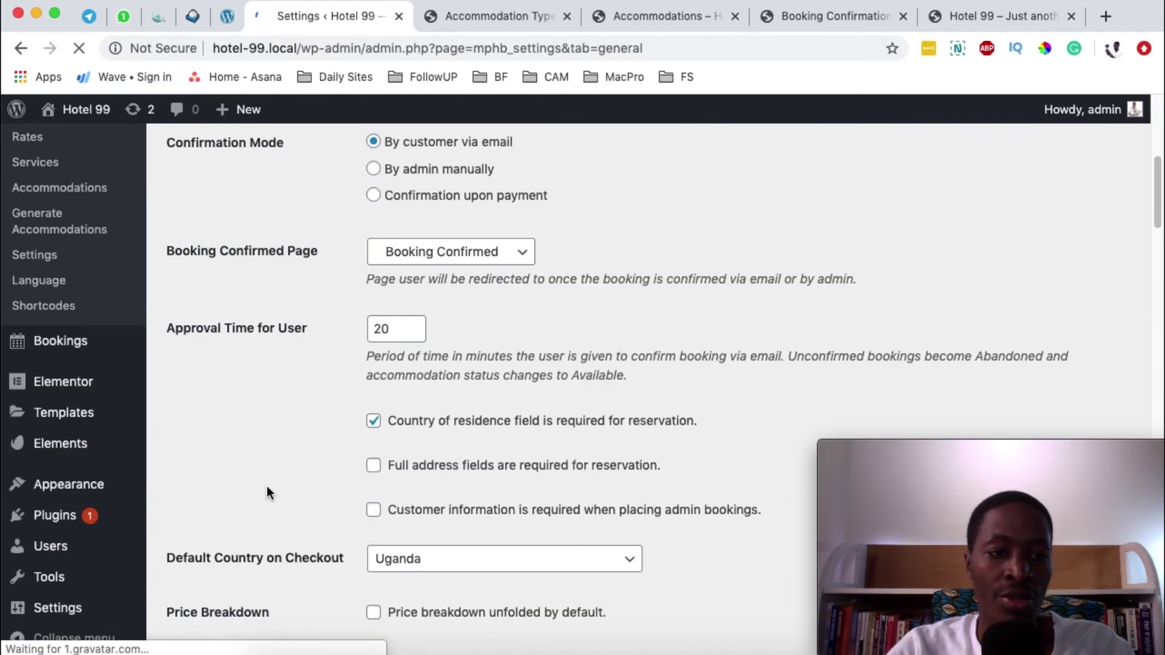
# Start a new booking coupon with the code 'students'.
pyautogui.moveTo(15, 347)
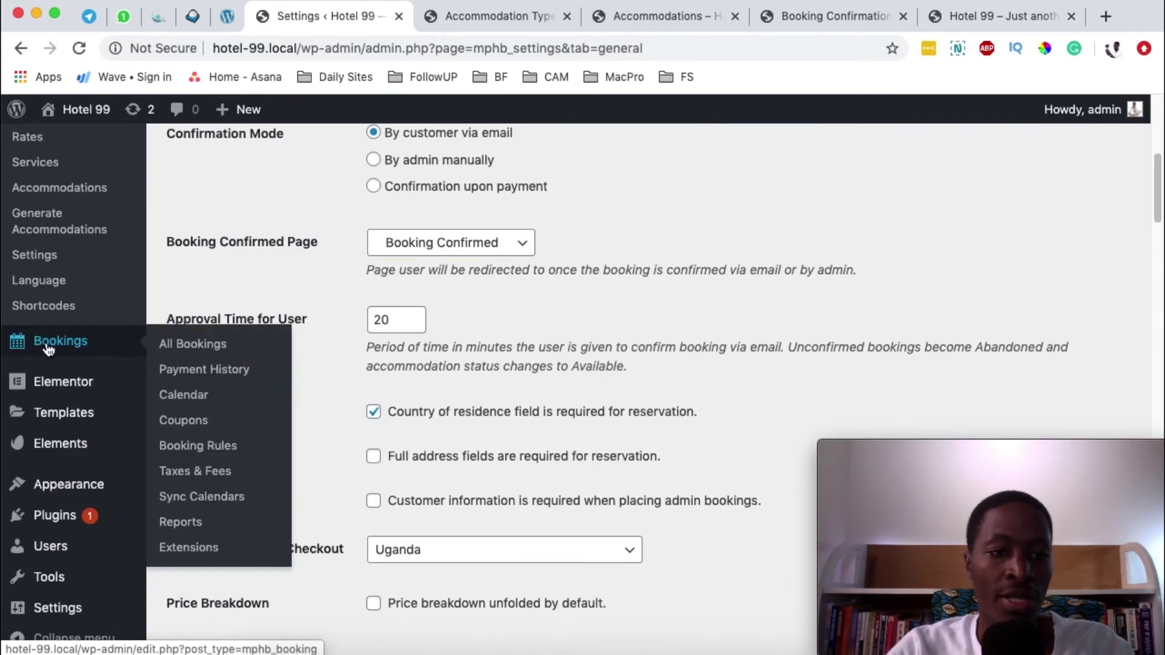
pyautogui.click(192, 427)
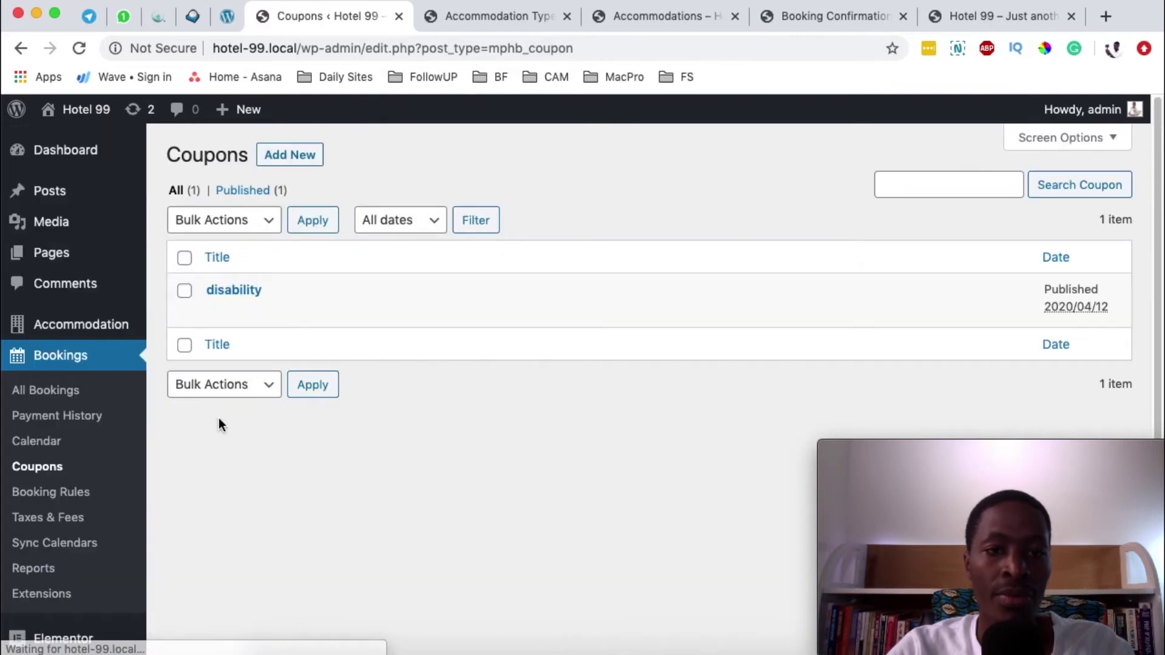
pyautogui.moveTo(446, 292)
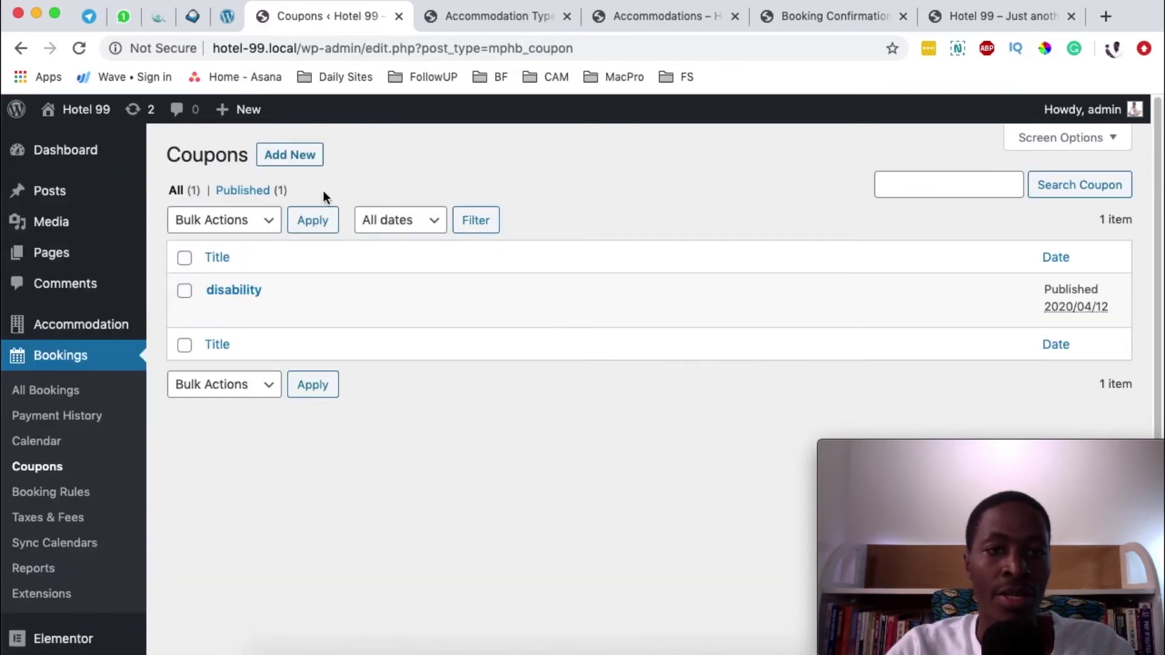
pyautogui.click(305, 157)
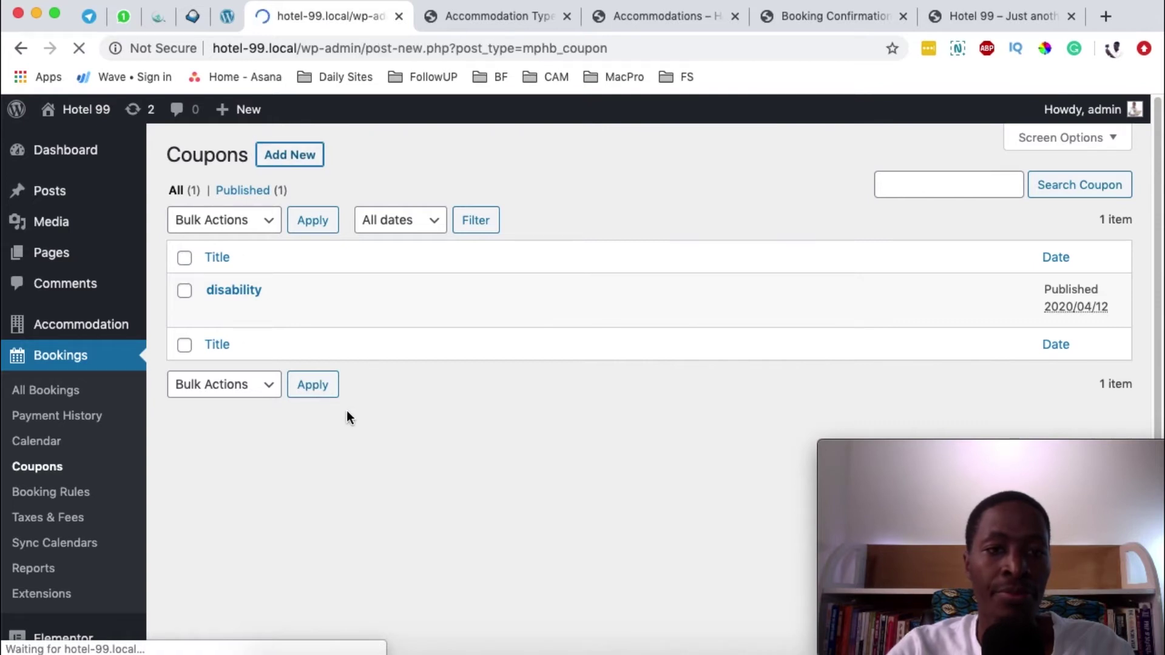
pyautogui.write('st')
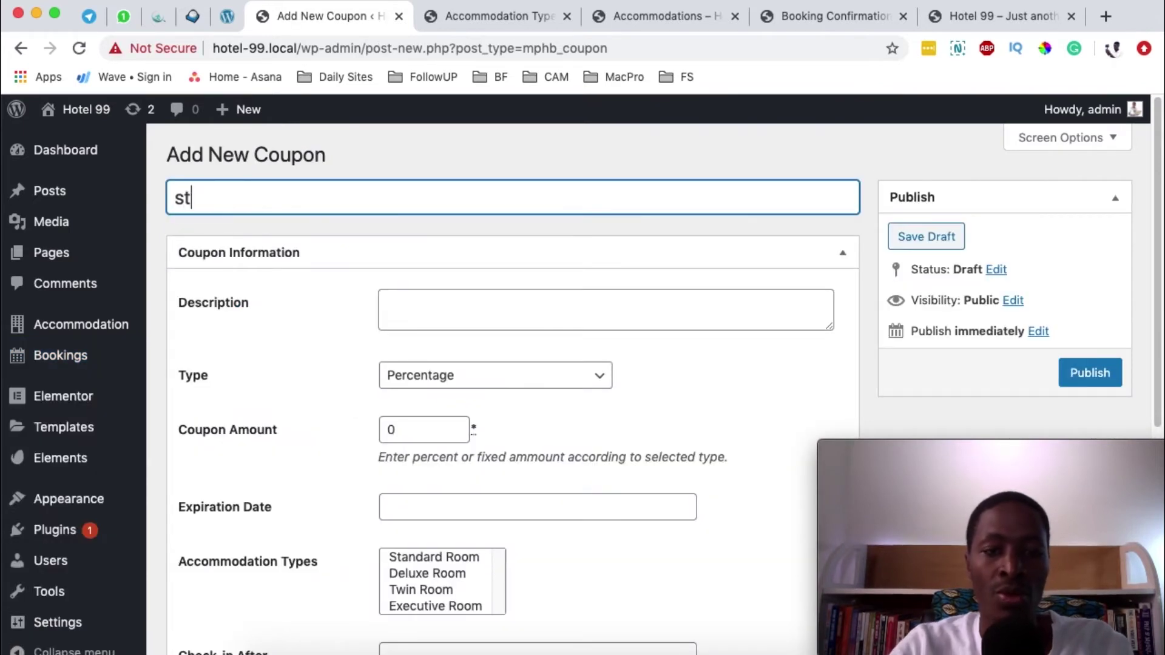
pyautogui.write('udents')
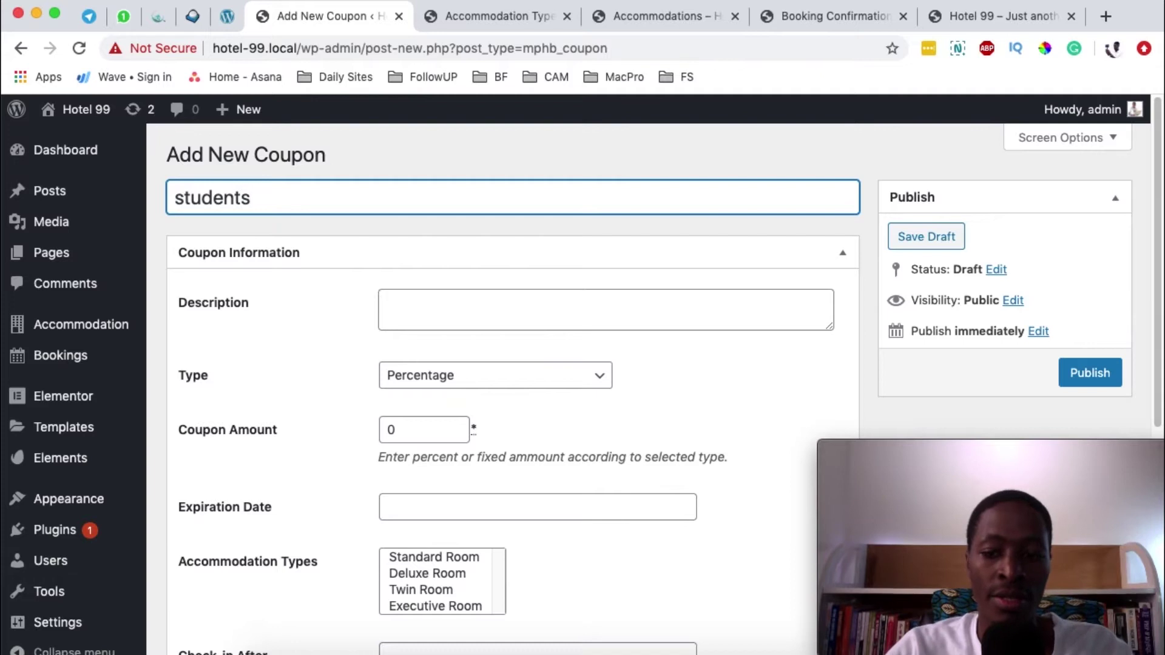
# Write the description 'This coupon is for all students below 25yrs'.
pyautogui.click(416, 312)
pyautogui.write('disability')
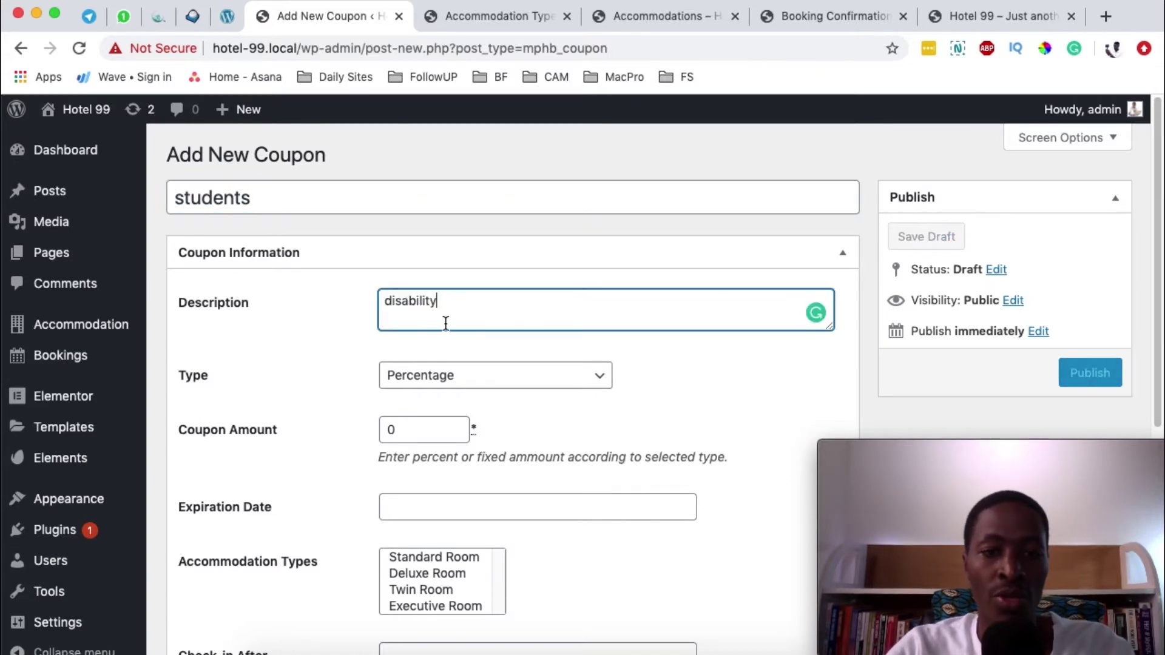
pyautogui.doubleClick(446, 306)
pyautogui.press('BackSpace')
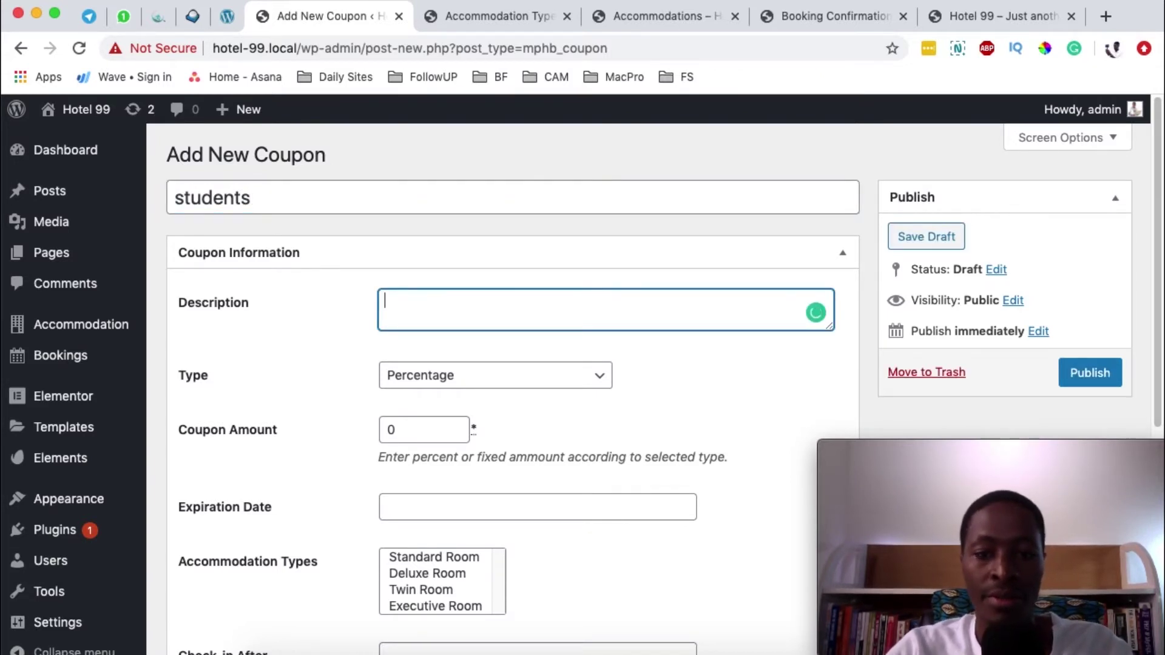
pyautogui.write('This coupon i')
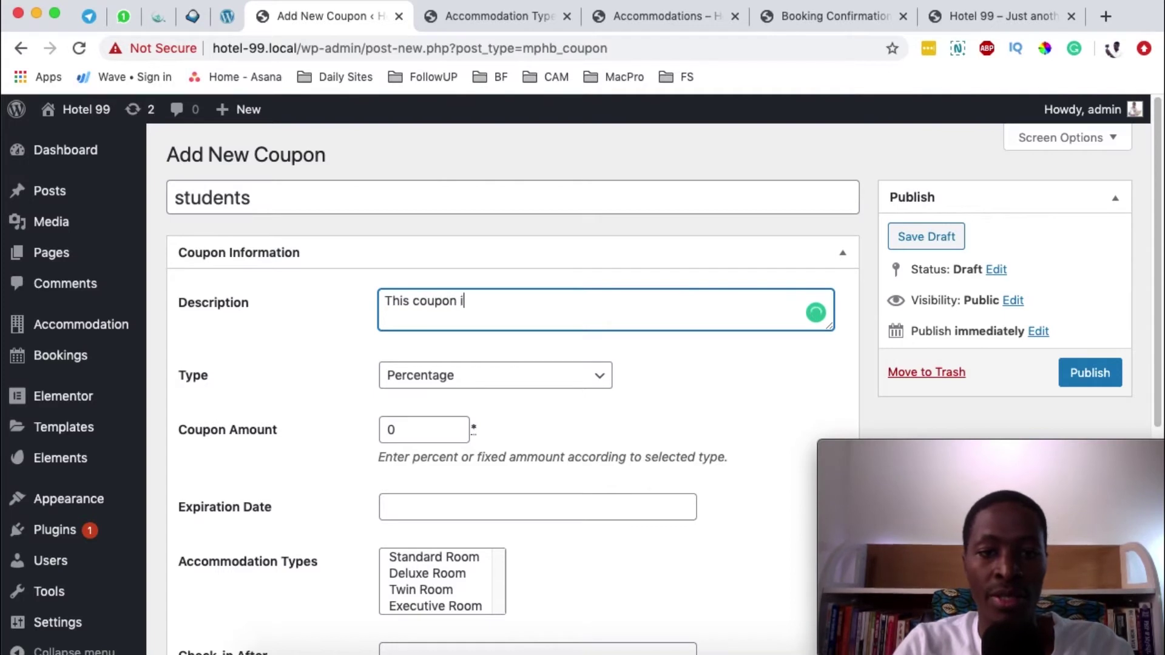
pyautogui.write('s for a')
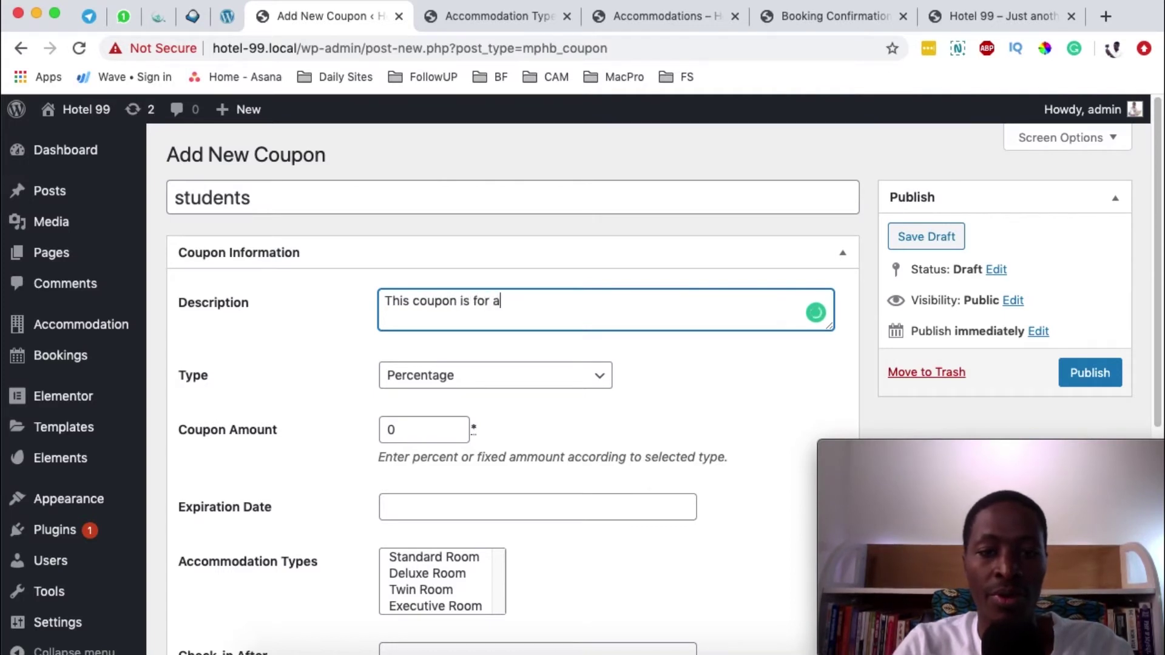
pyautogui.write('ll stu')
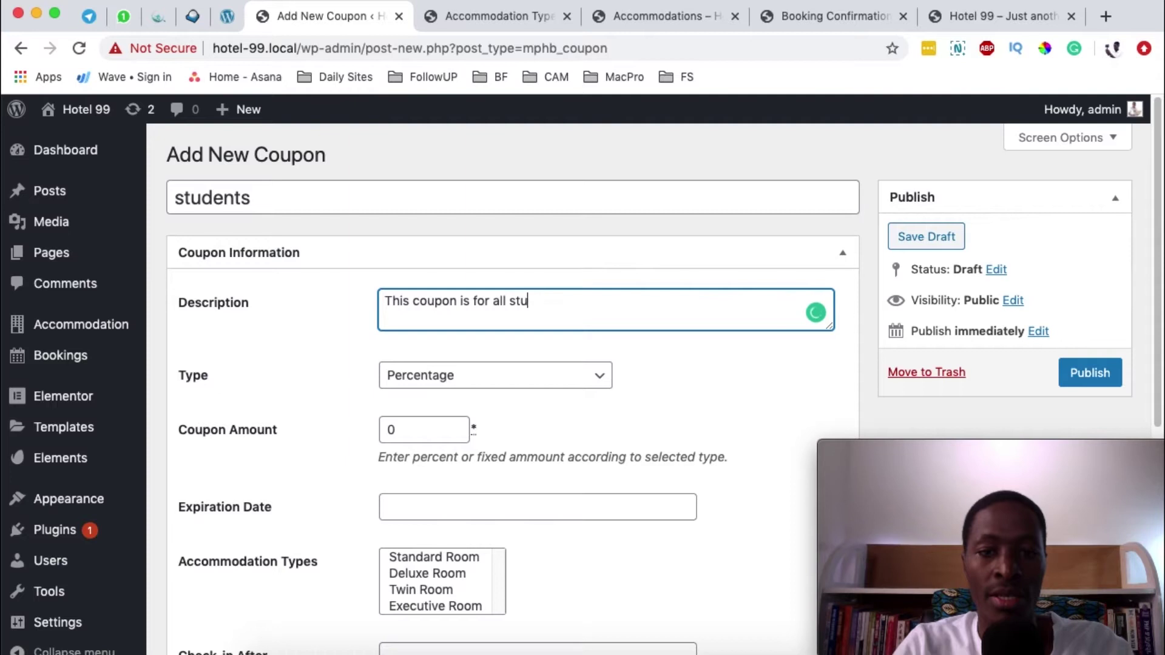
pyautogui.write('dents belo')
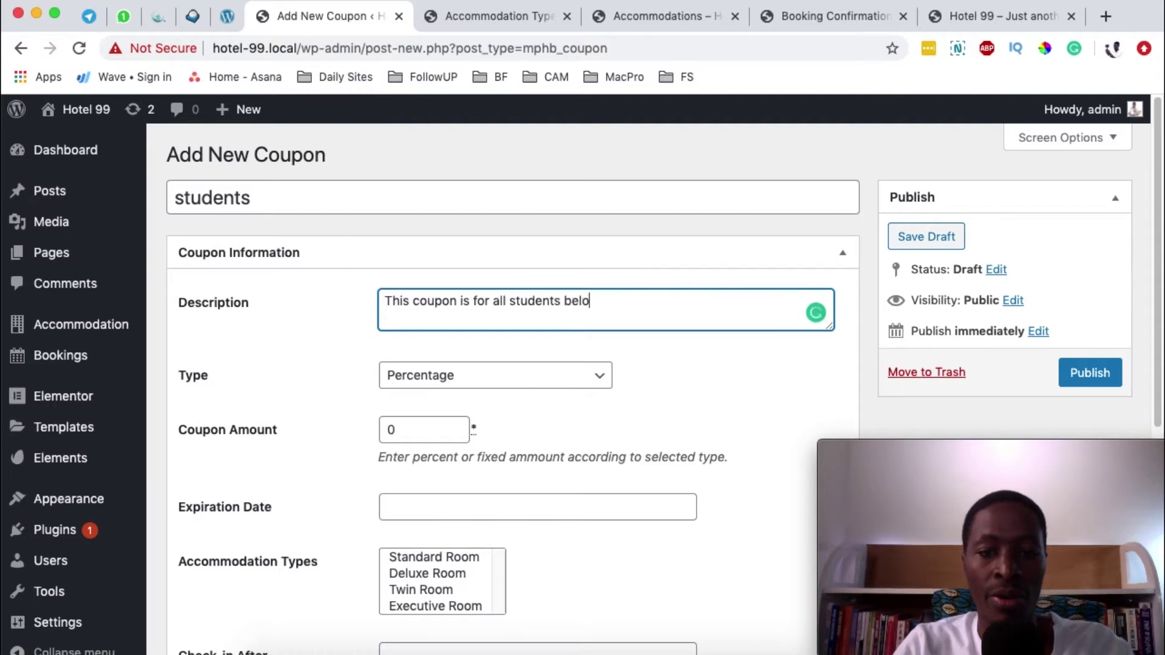
pyautogui.write('w 18')
pyautogui.press('BackSpace')
pyautogui.press('BackSpace')
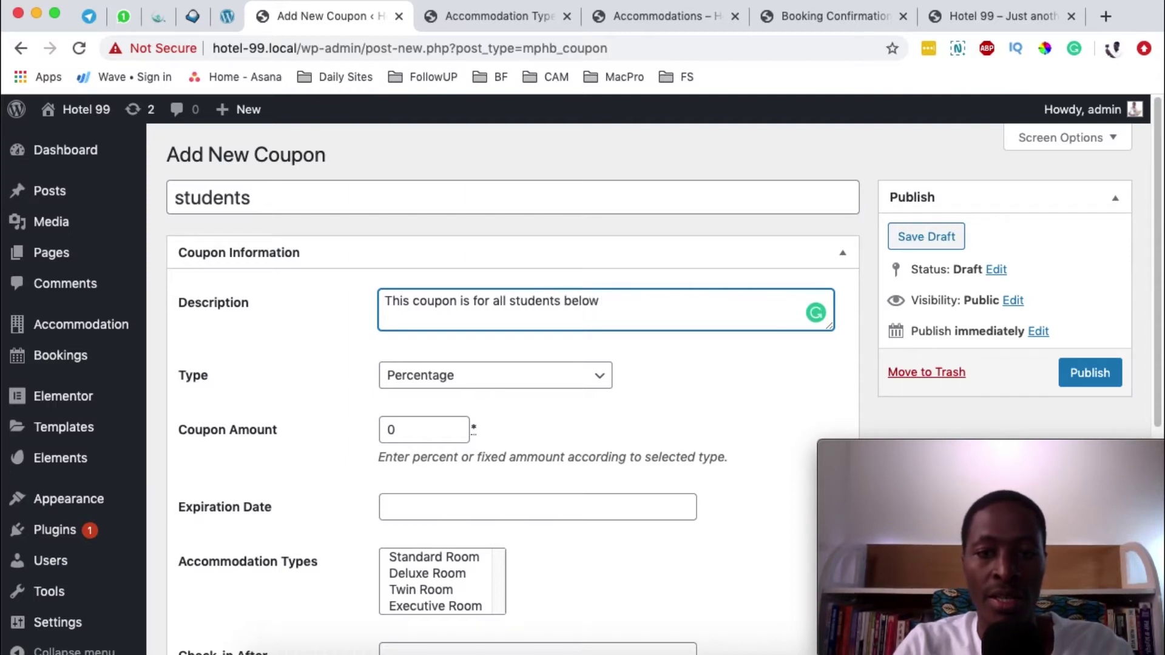
pyautogui.write('25')
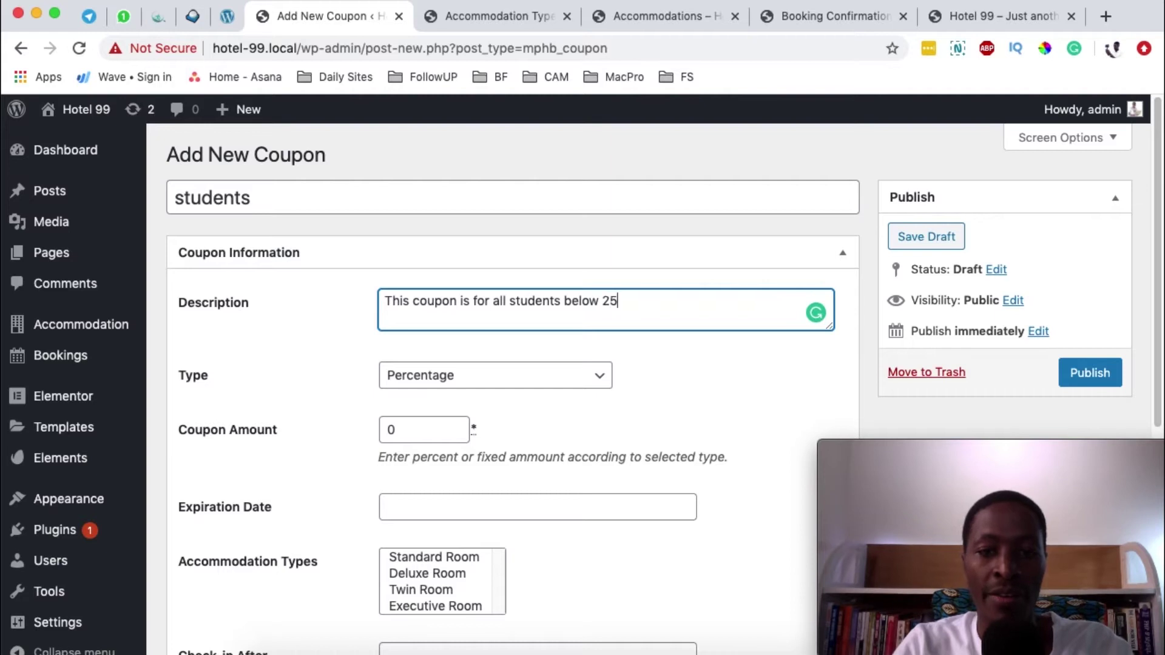
pyautogui.write('yrs')
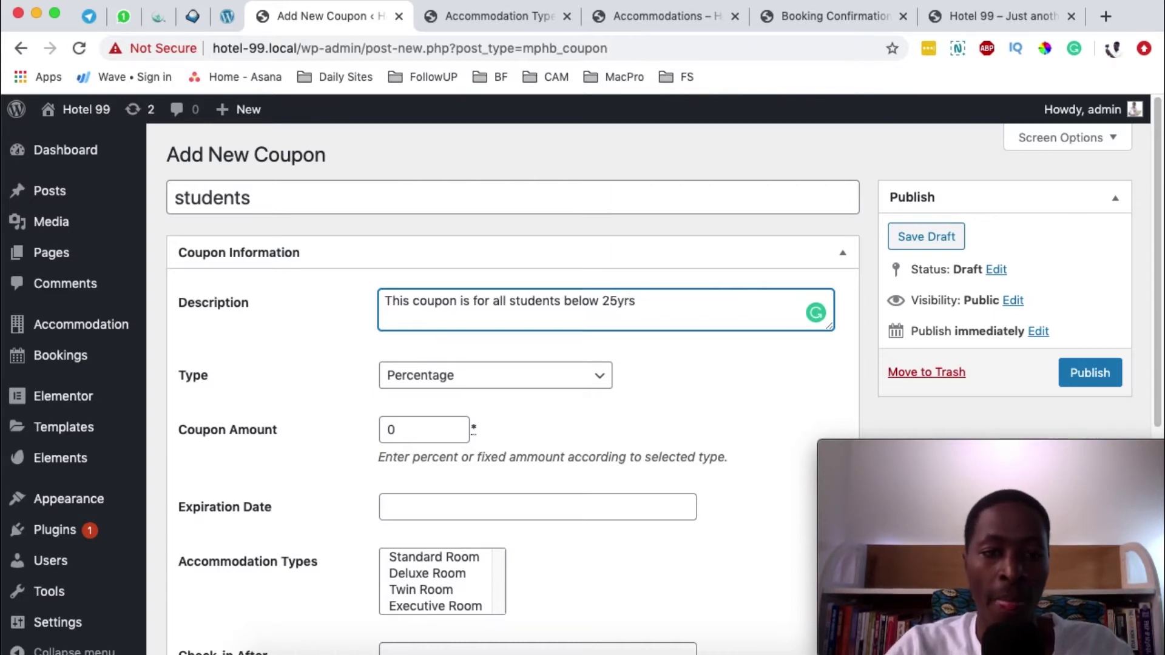
# Set the students coupon to a Percentage type with an amount of 20.
pyautogui.click(602, 380)
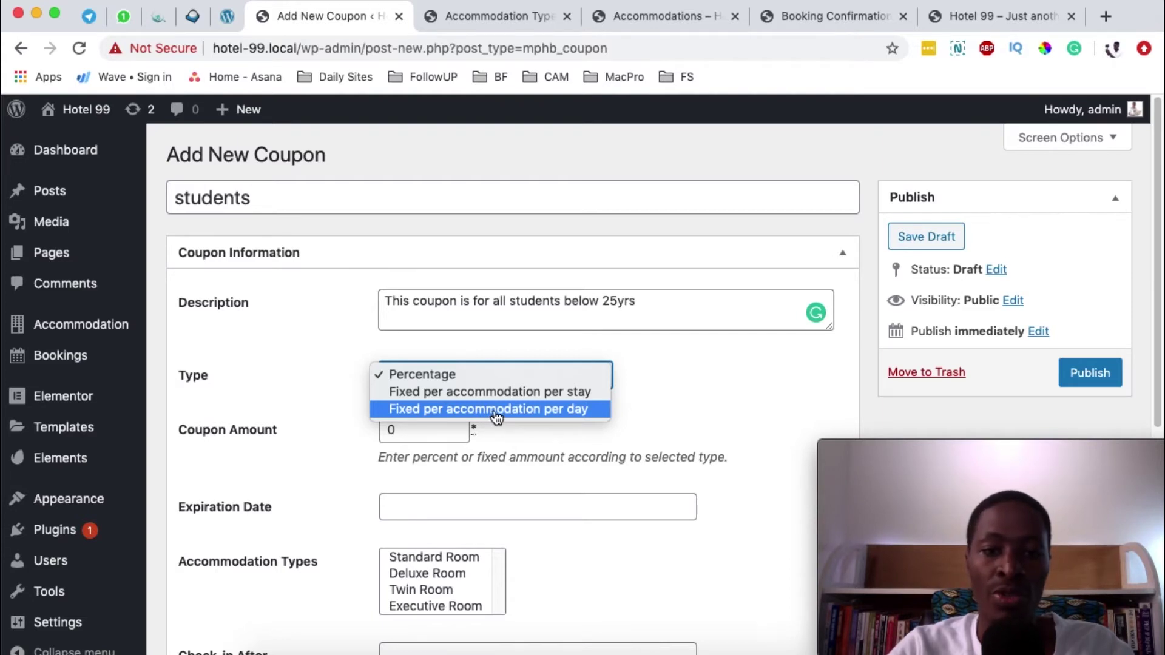
pyautogui.click(432, 378)
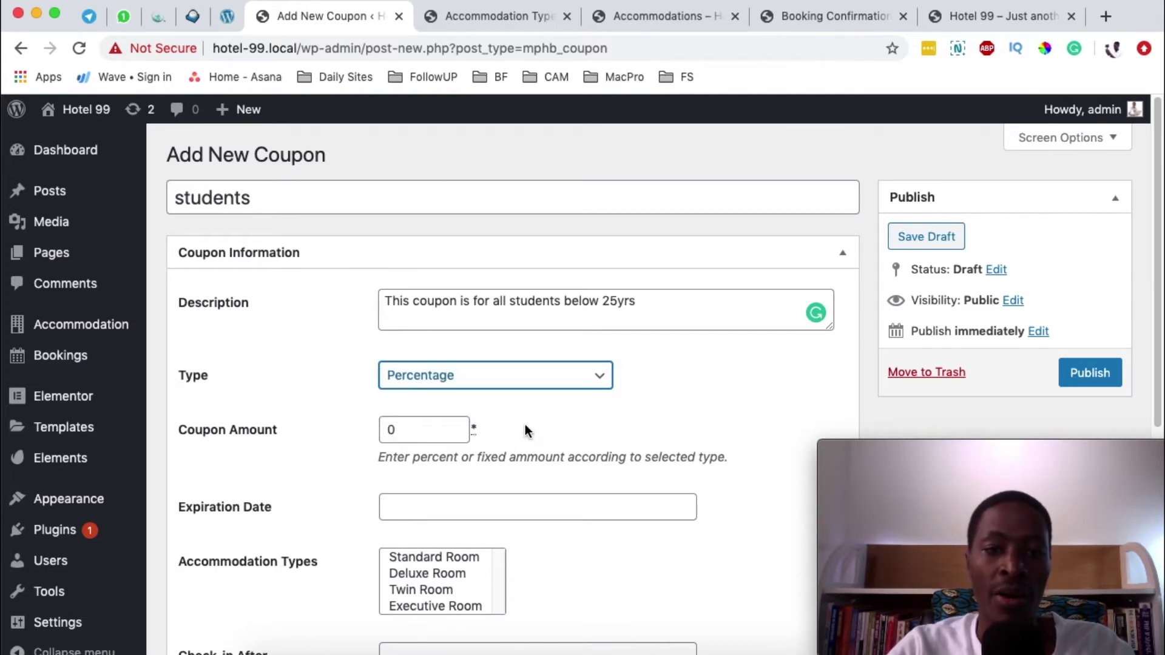
pyautogui.scroll(-1, 528, 434)
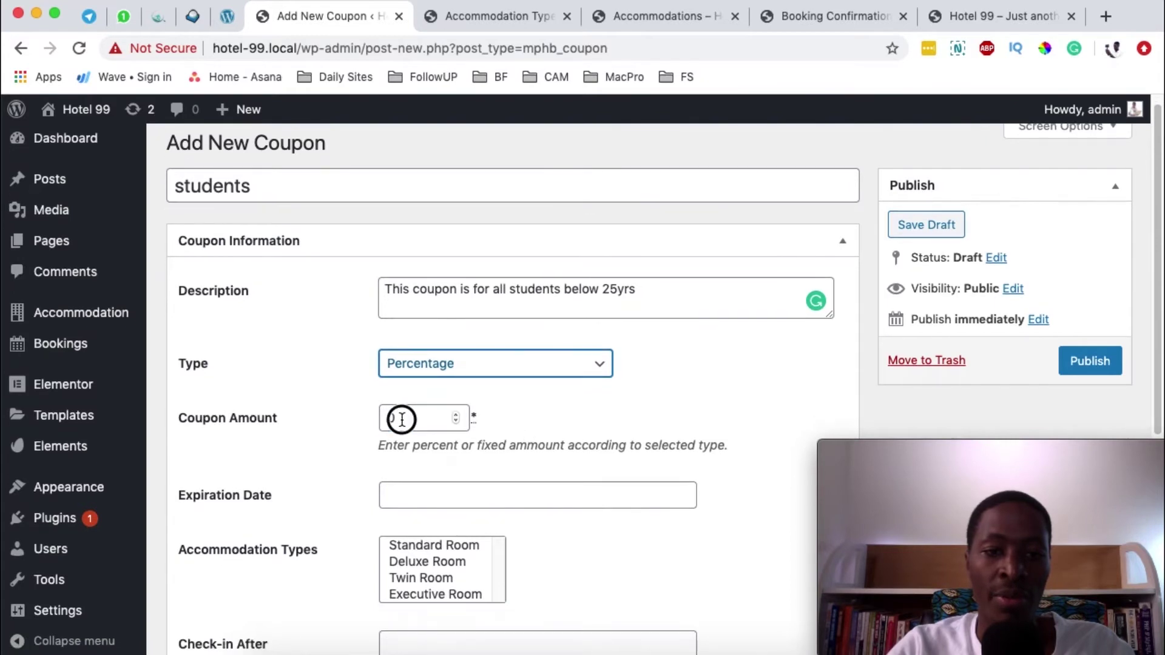
pyautogui.doubleClick(402, 418)
pyautogui.write('20')
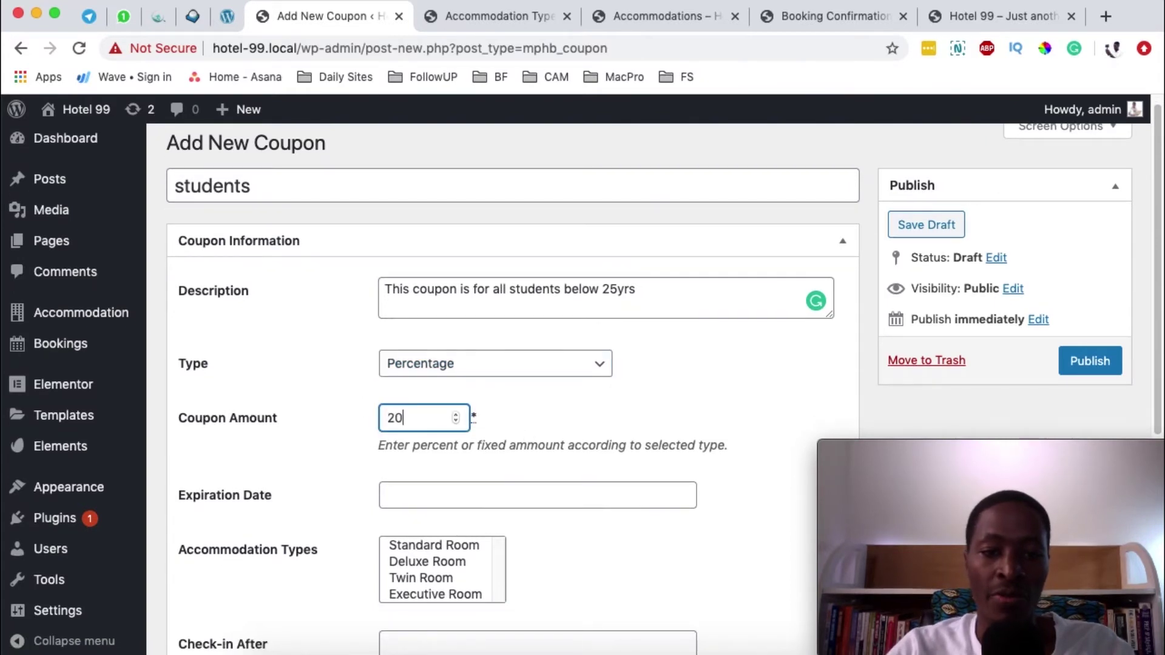
pyautogui.scroll(-3, 292, 474)
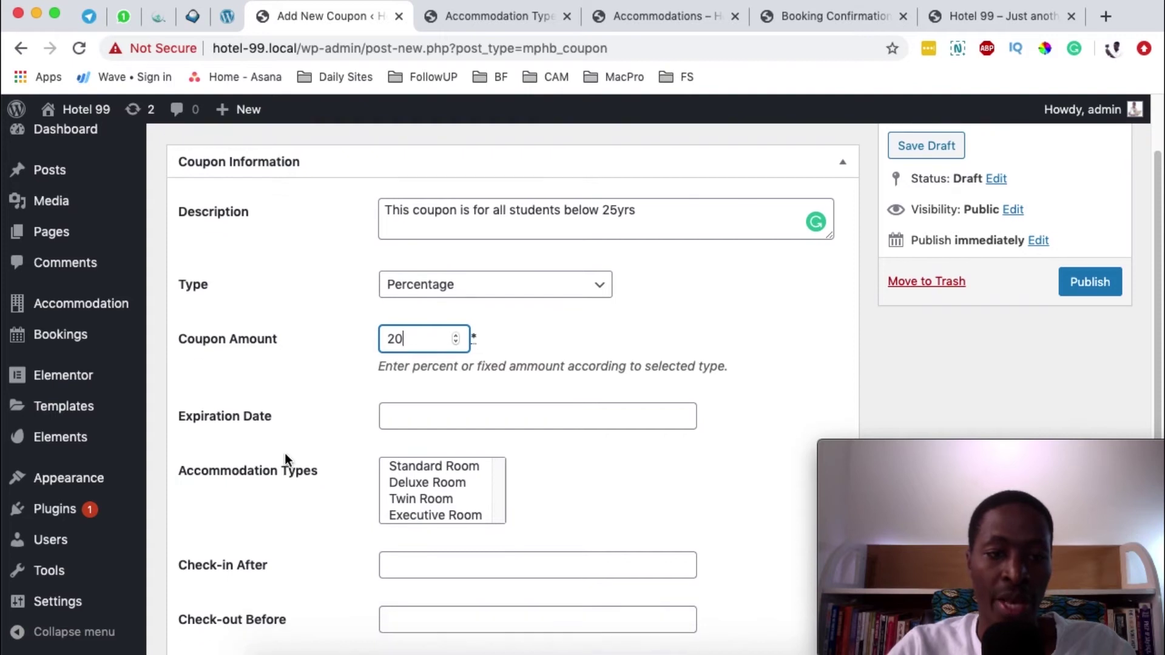
pyautogui.click(421, 417)
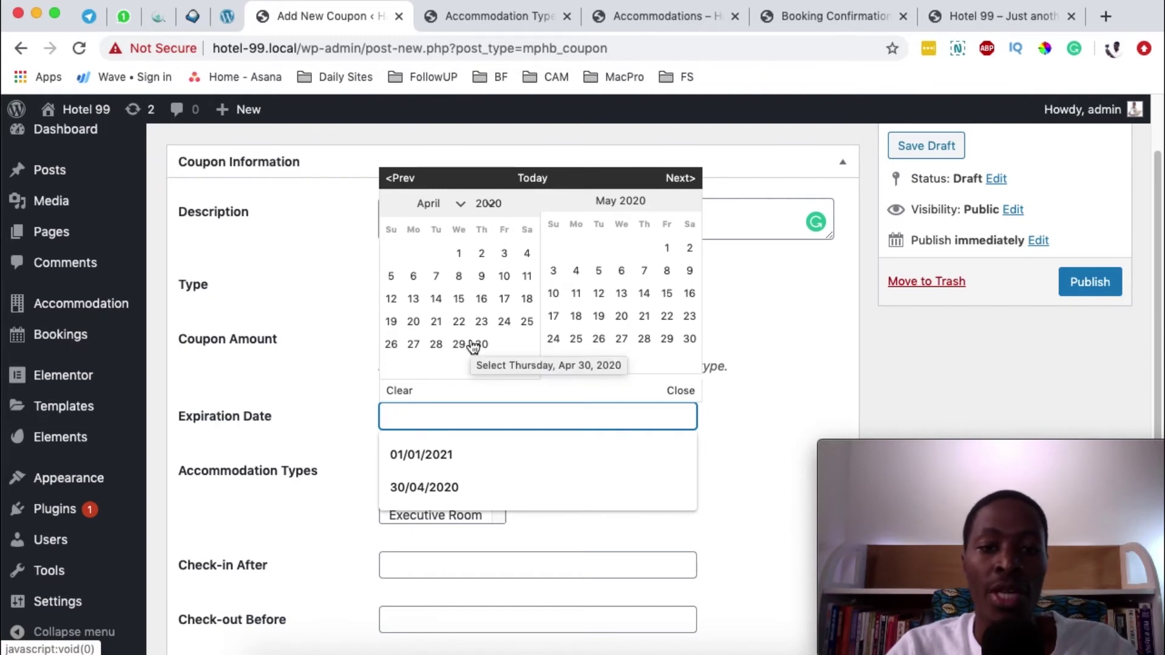
# Leave the expiration date empty and select Standard Room and Deluxe Room as accommodation types.
pyautogui.click(753, 408)
pyautogui.scroll(-3, 436, 391)
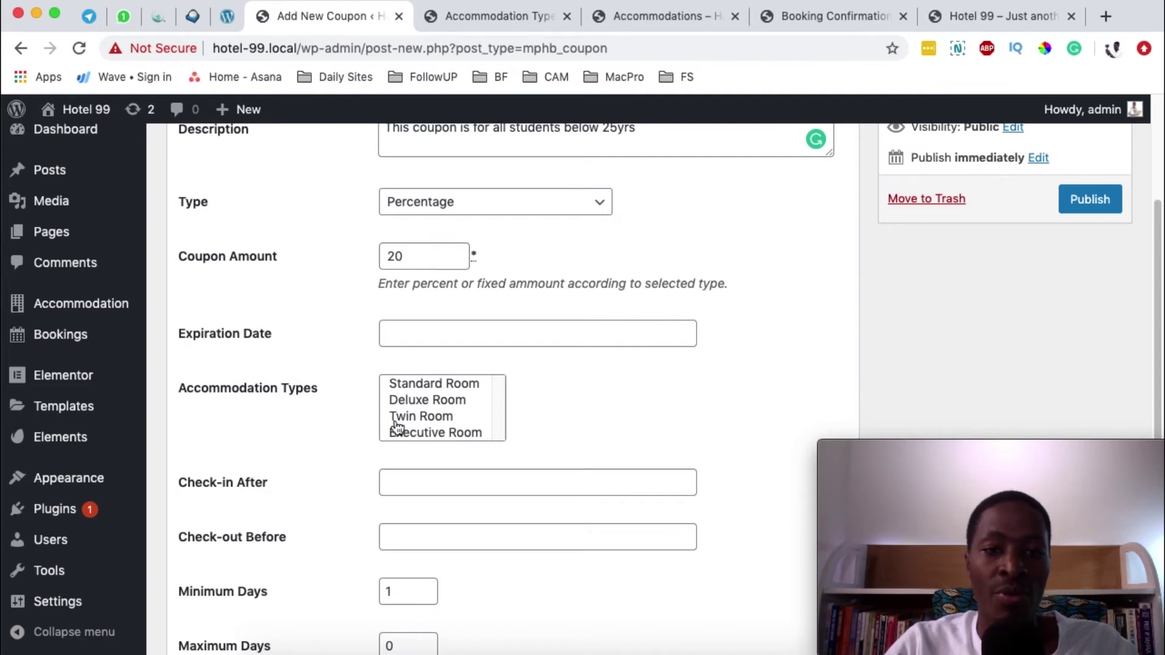
pyautogui.click(438, 385)
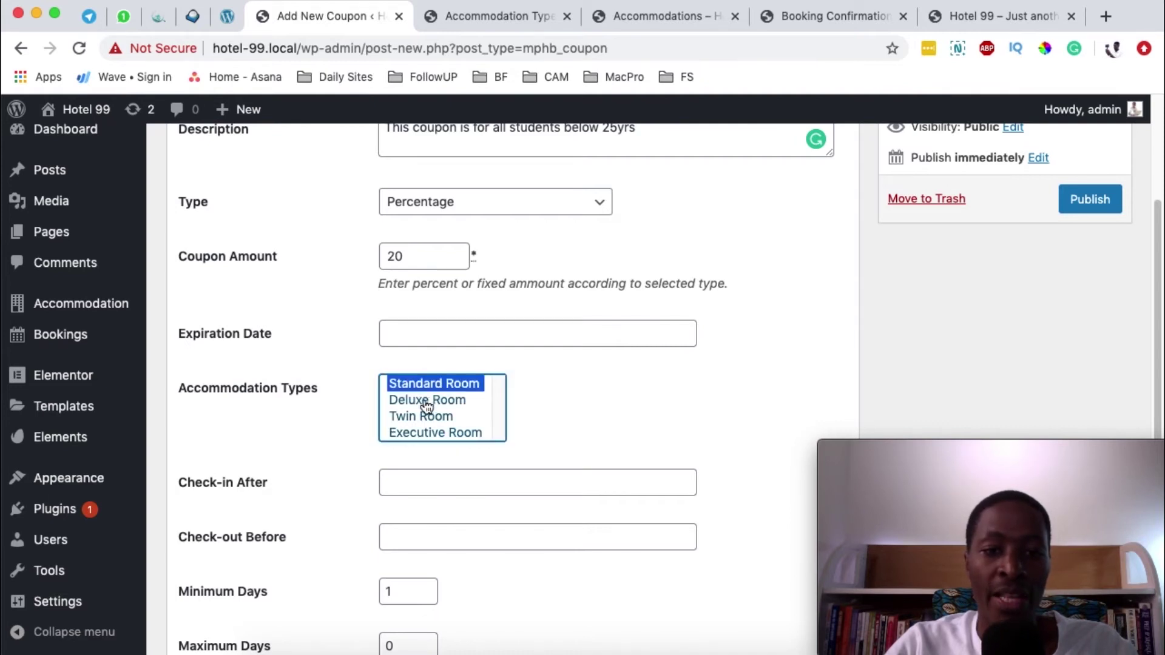
pyautogui.keyDown('super'); pyautogui.click(425, 402); pyautogui.keyUp('super')
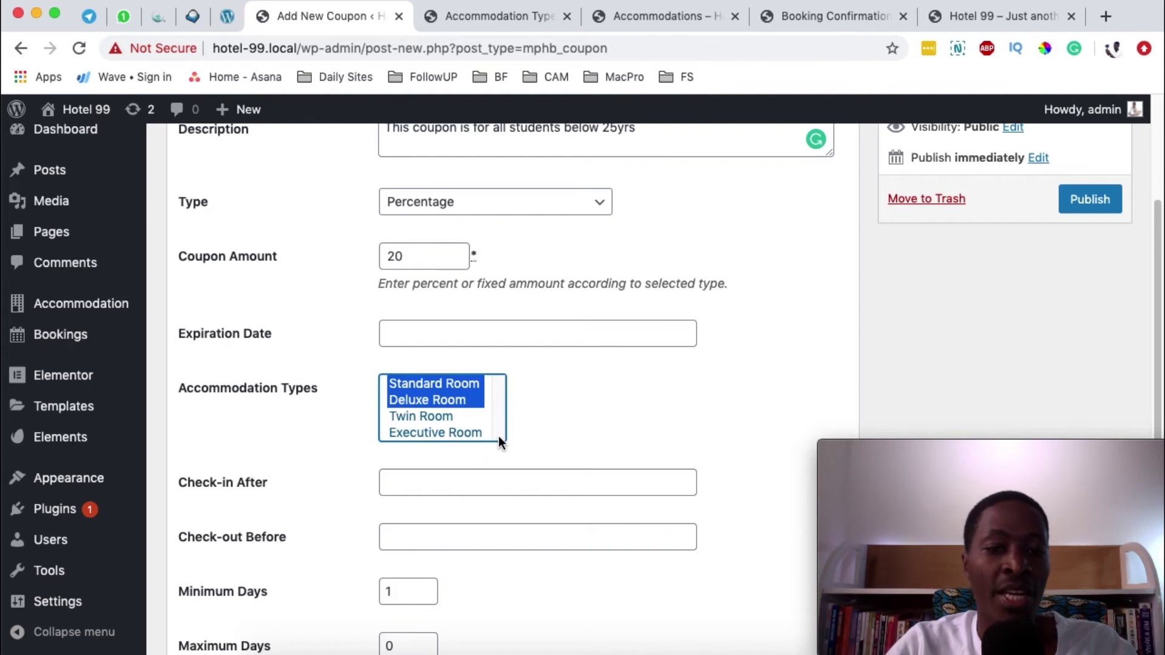
pyautogui.scroll(1, 552, 438)
pyautogui.scroll(-5, 614, 456)
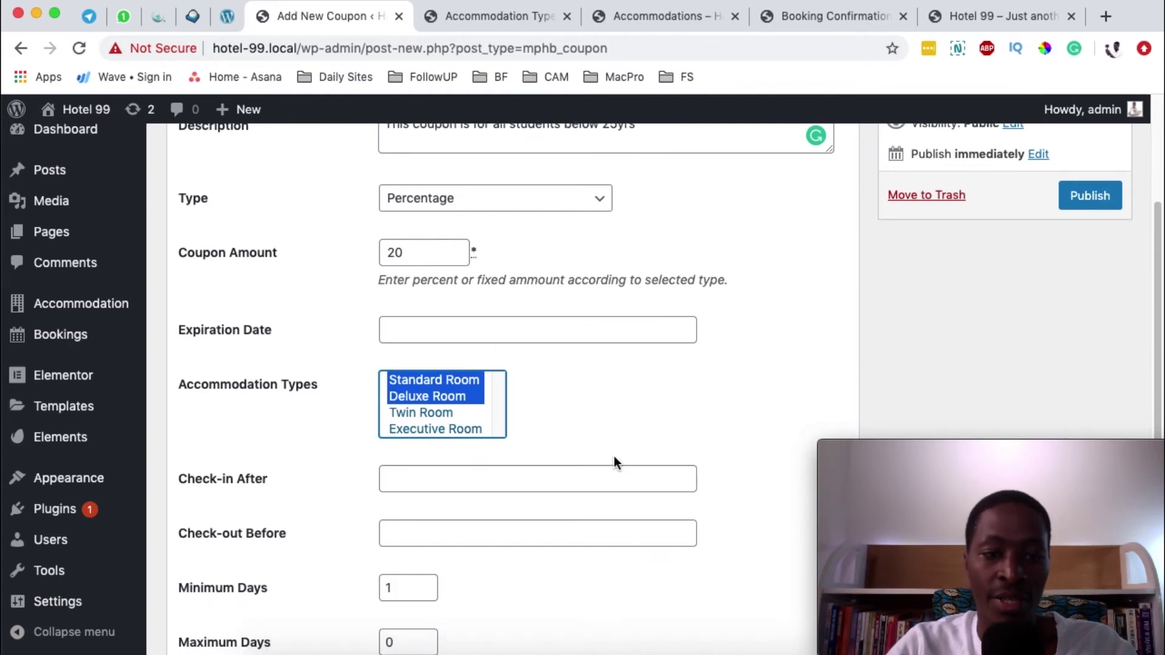
# Leave Check-in After and Check-out Before blank and keep the usage limit at 0.
pyautogui.click(518, 373)
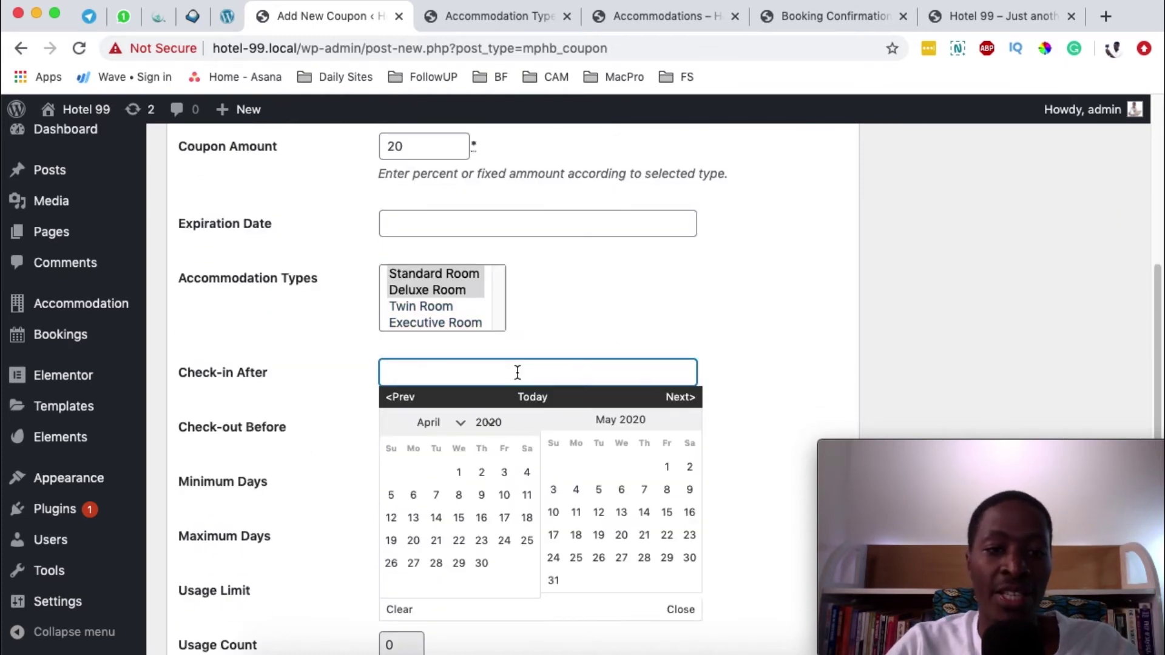
pyautogui.click(364, 425)
pyautogui.click(425, 428)
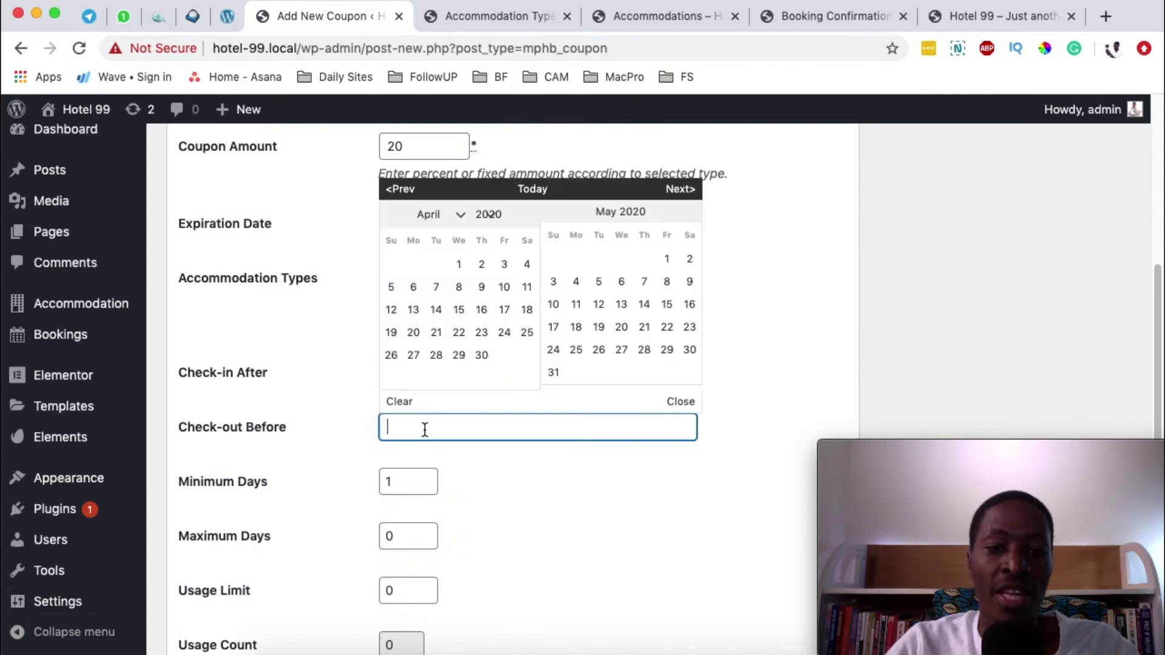
pyautogui.click(606, 500)
pyautogui.scroll(-3, 607, 498)
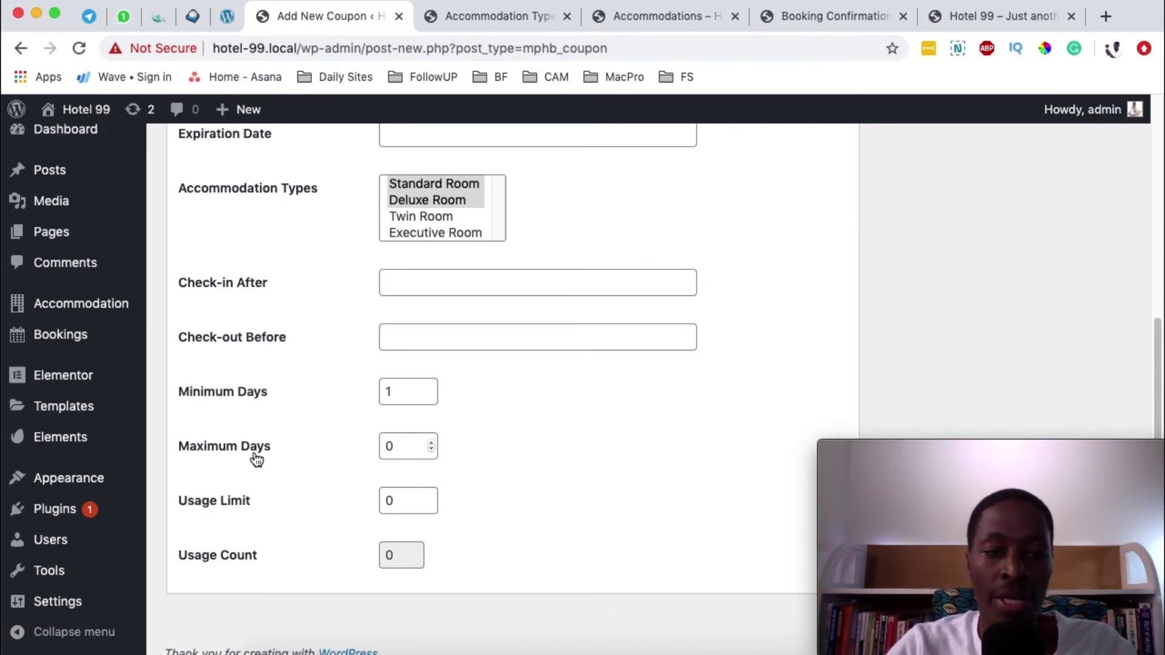
pyautogui.scroll(-1, 489, 486)
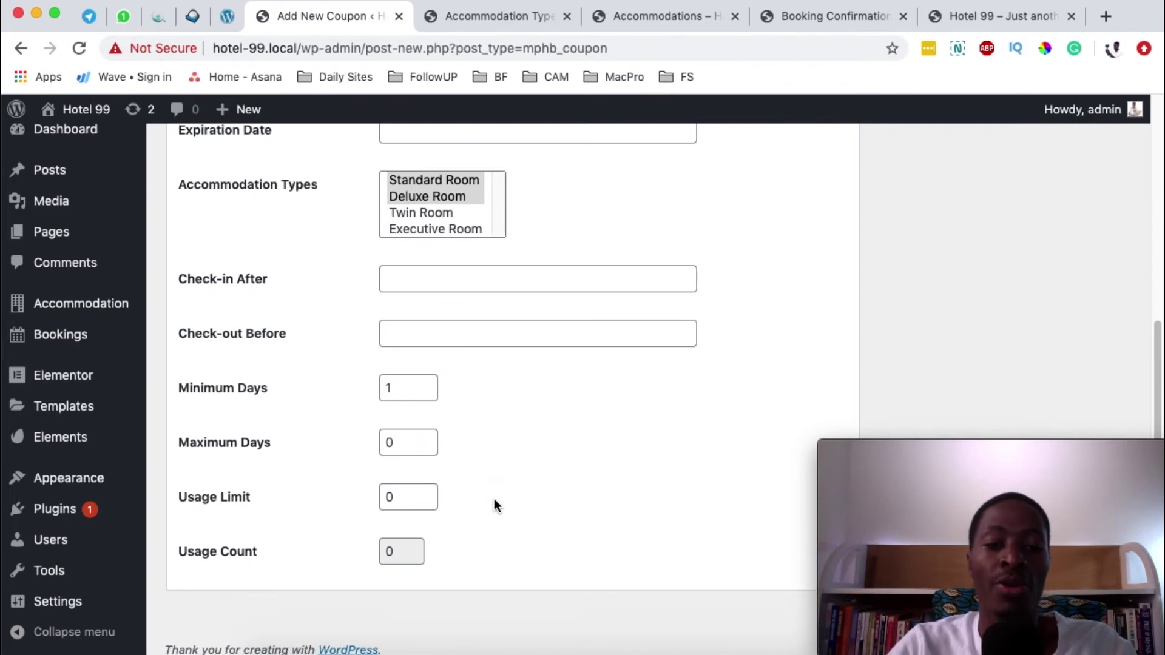
pyautogui.doubleClick(391, 488)
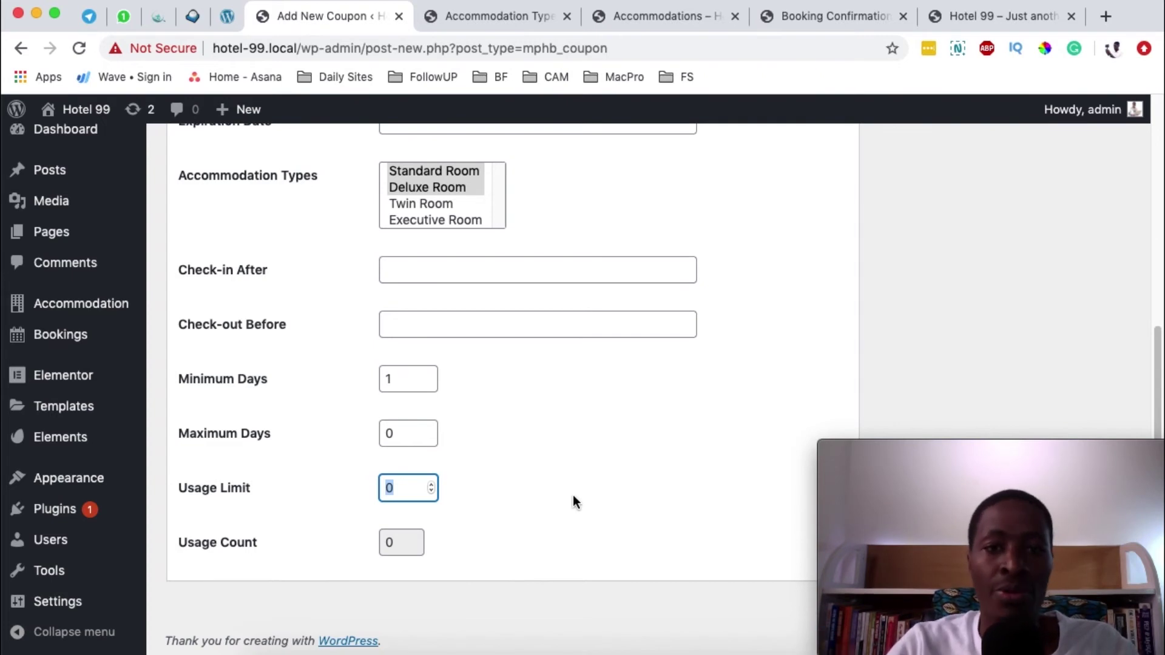
# Publish the students coupon.
pyautogui.scroll(10, 580, 494)
pyautogui.scroll(4, 580, 496)
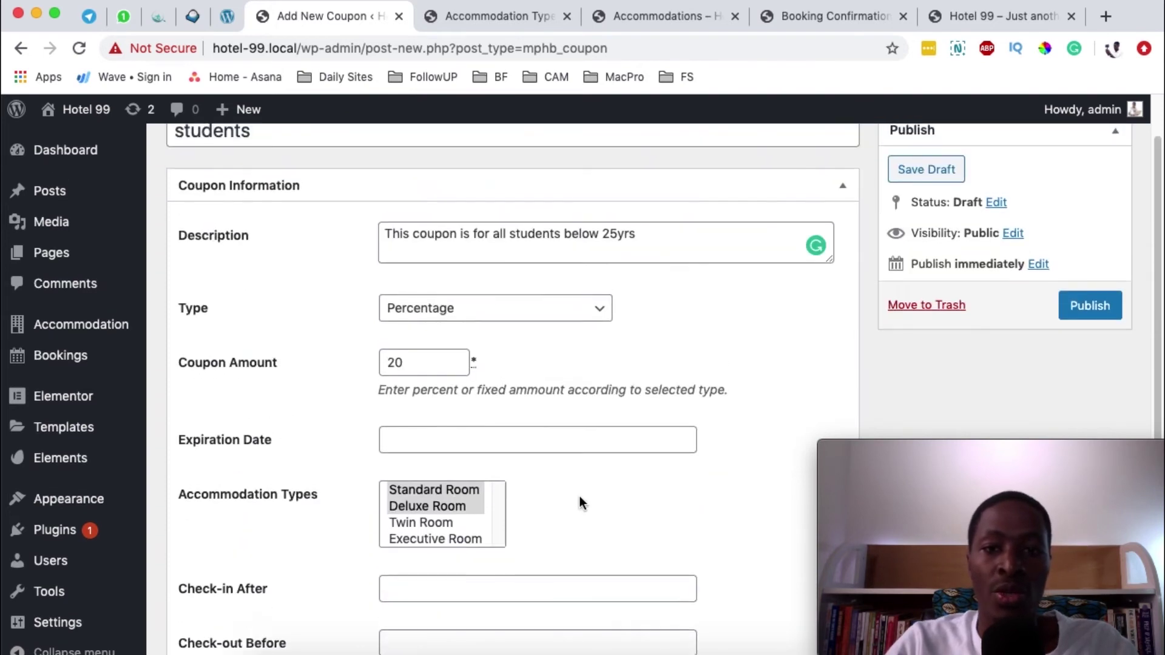
pyautogui.click(1086, 377)
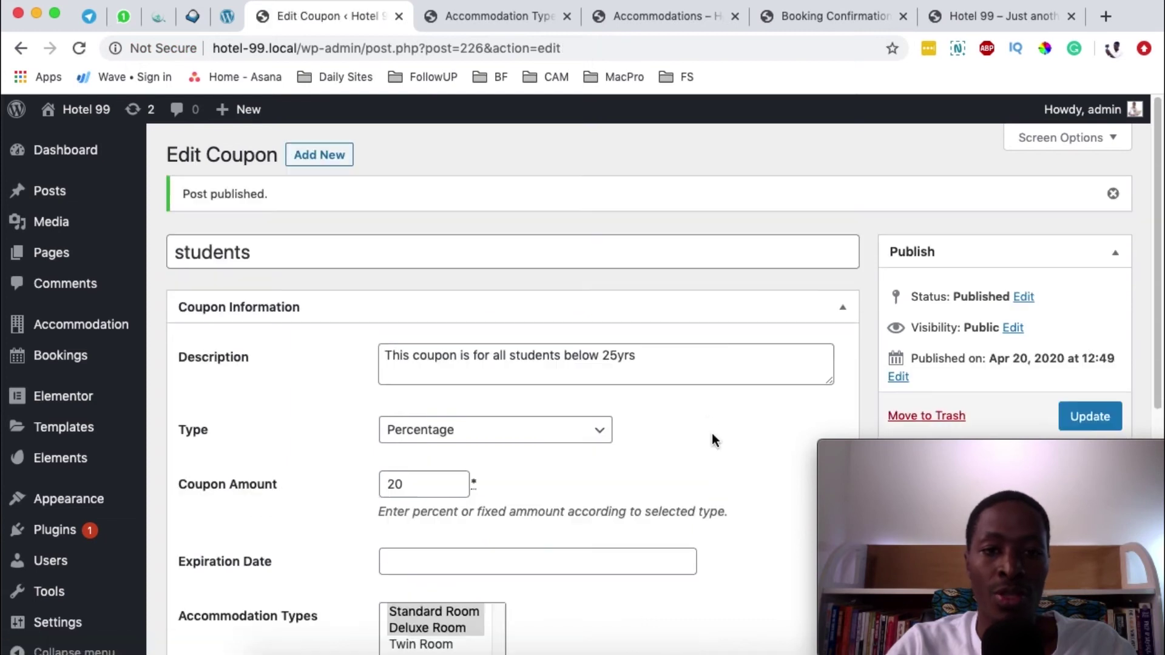
# Open Bookings > Coupons to see students listed alongside disability.
pyautogui.moveTo(67, 358)
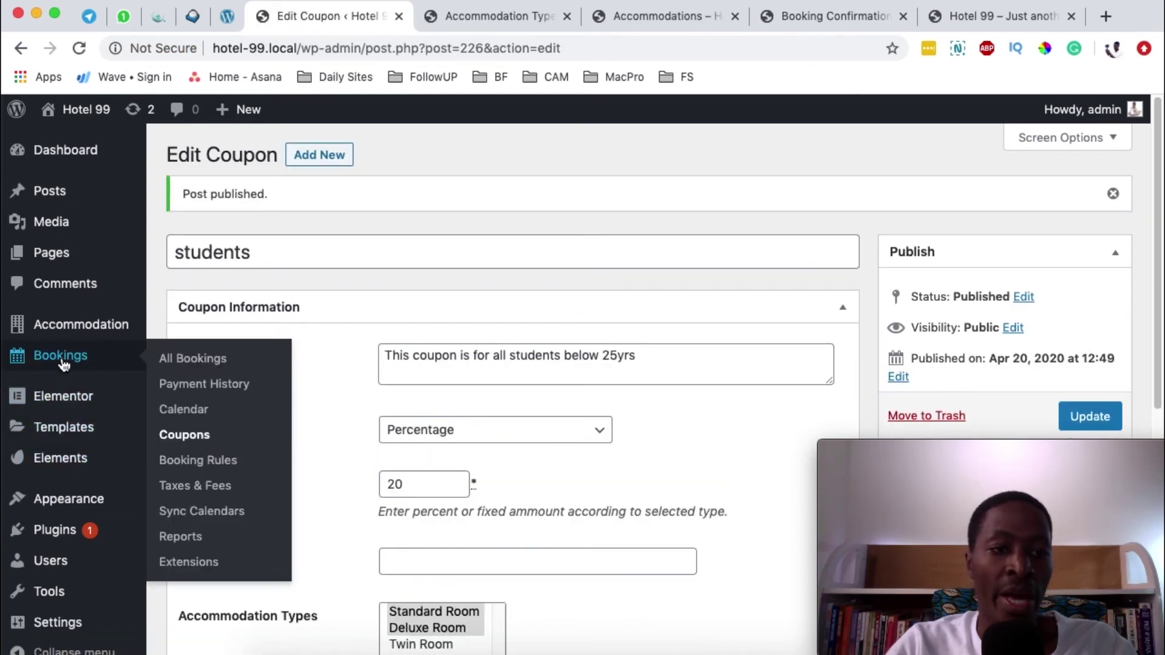
pyautogui.click(185, 437)
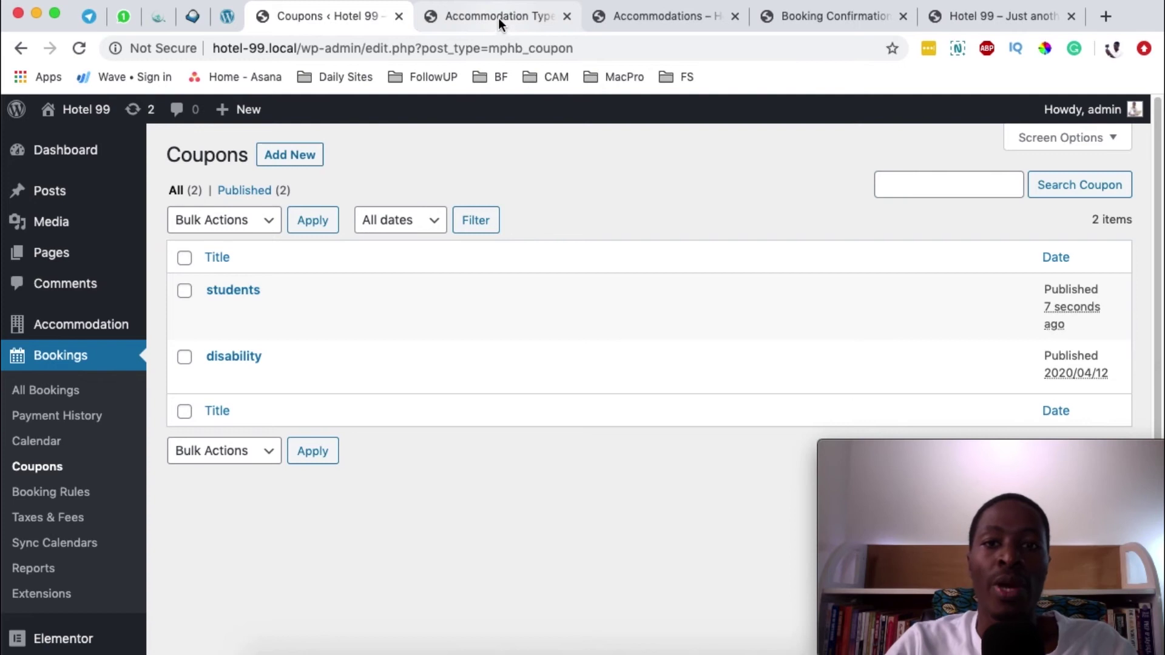
# Open the Standard Room page on the accommodations site.
pyautogui.click(640, 19)
pyautogui.scroll(5, 632, 246)
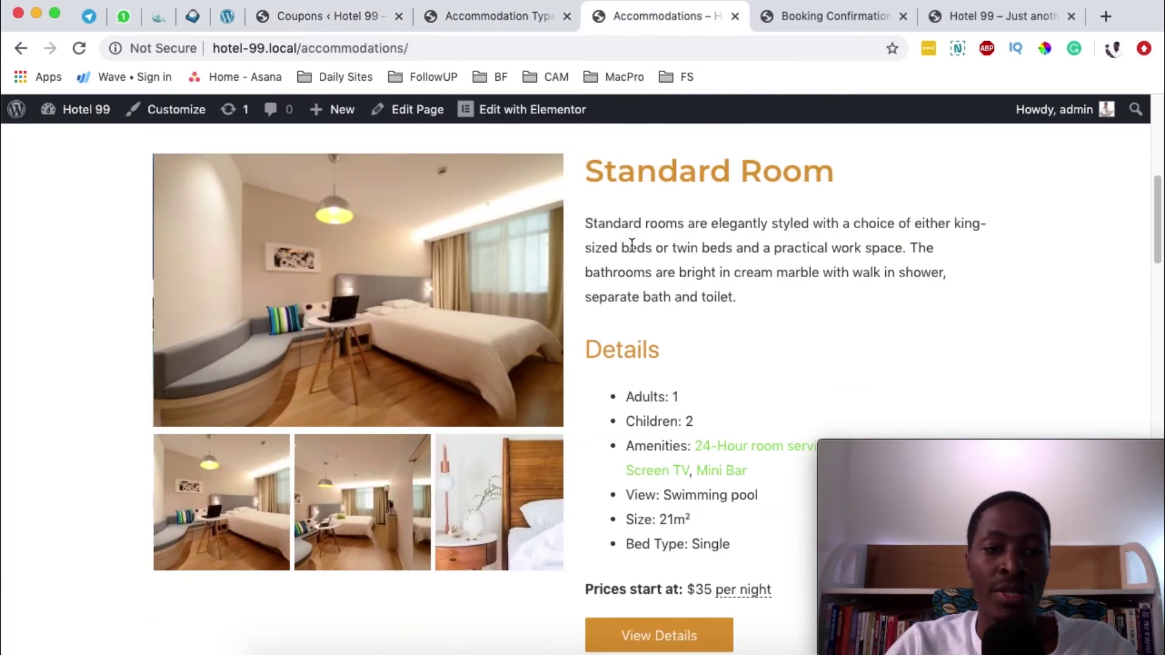
pyautogui.scroll(3, 632, 245)
pyautogui.scroll(-3, 643, 276)
pyautogui.click(444, 292)
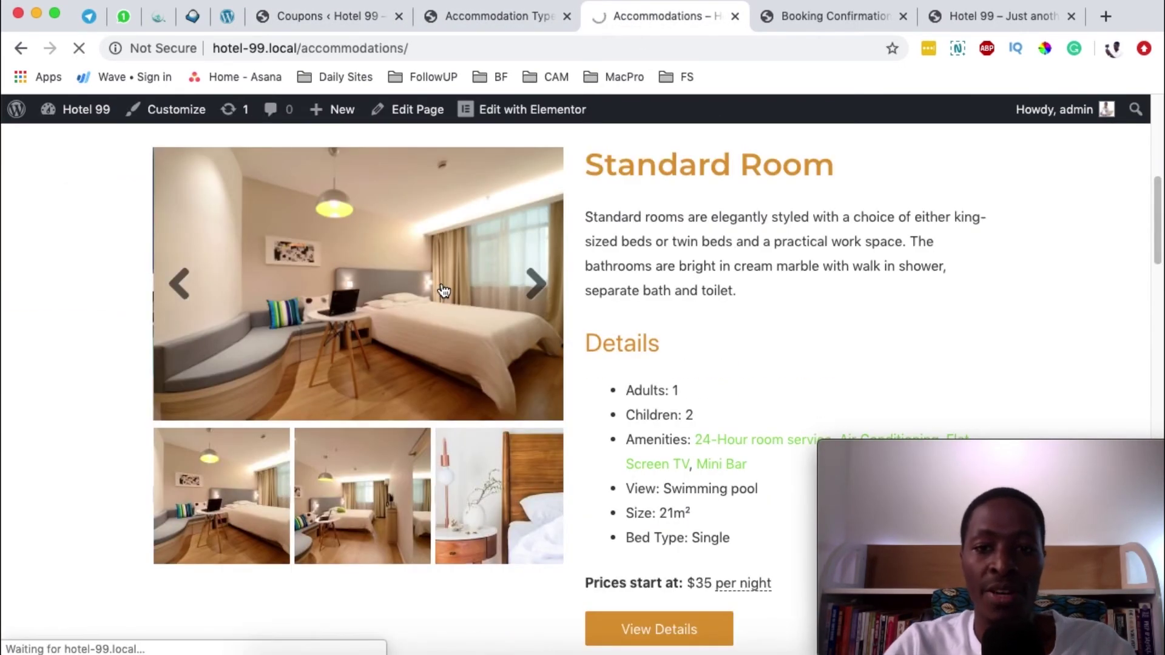
# Check availability for 1 adult, May 15–30, 2020, and reserve the Standard Room.
pyautogui.scroll(-15, 437, 364)
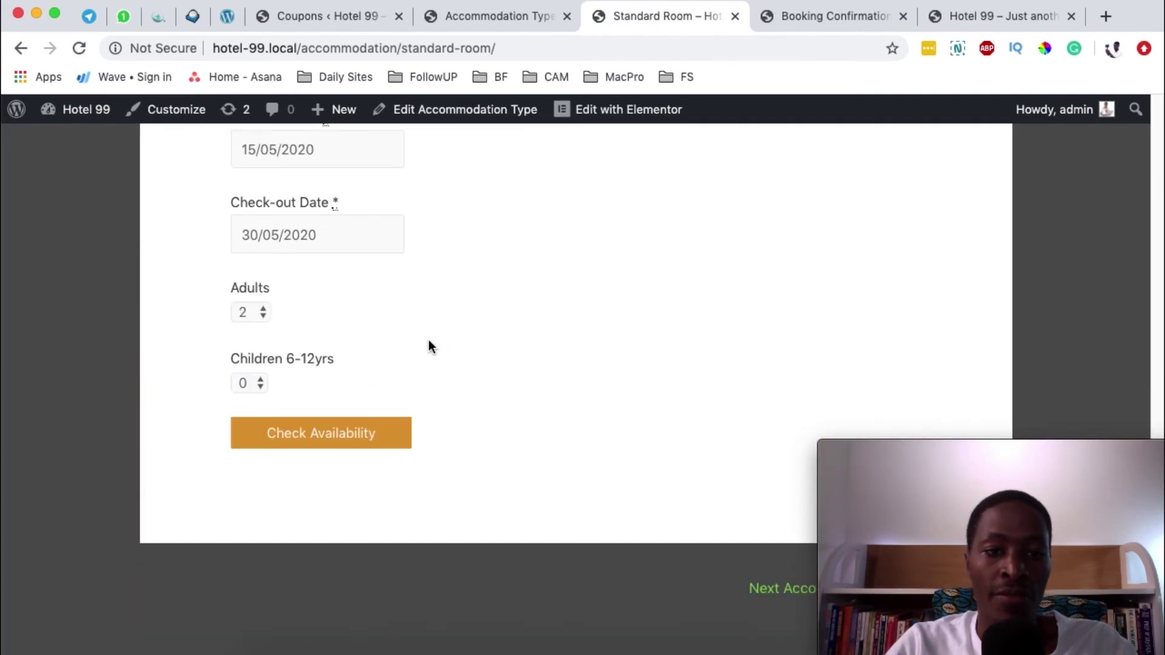
pyautogui.scroll(2, 244, 285)
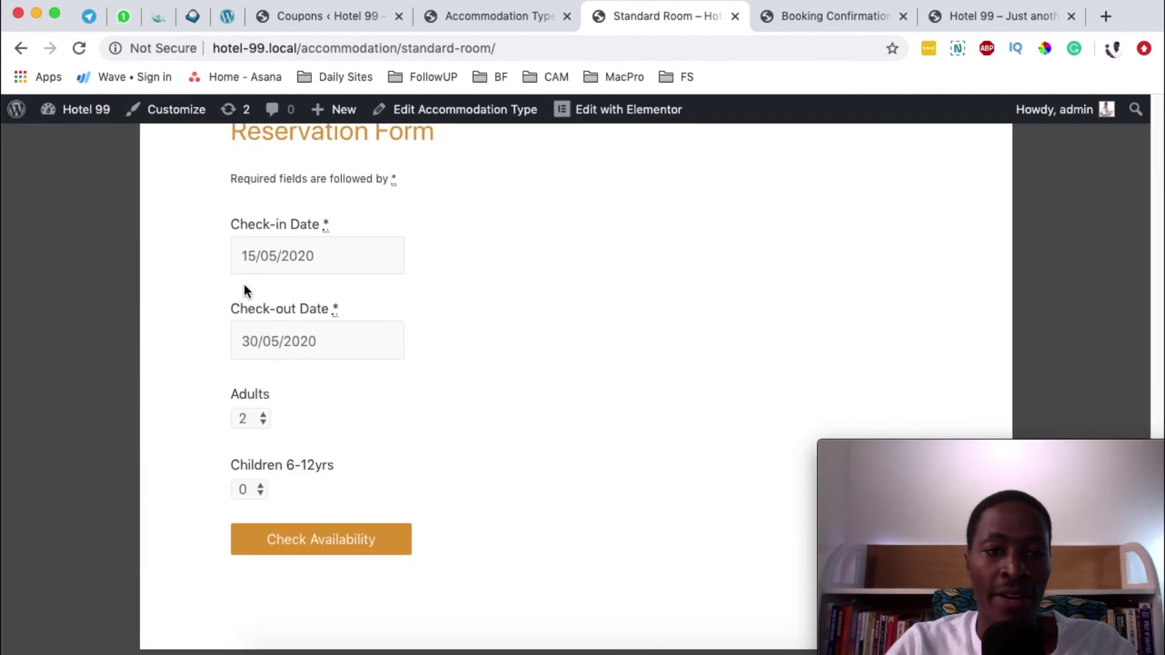
pyautogui.click(250, 421)
pyautogui.click(264, 398)
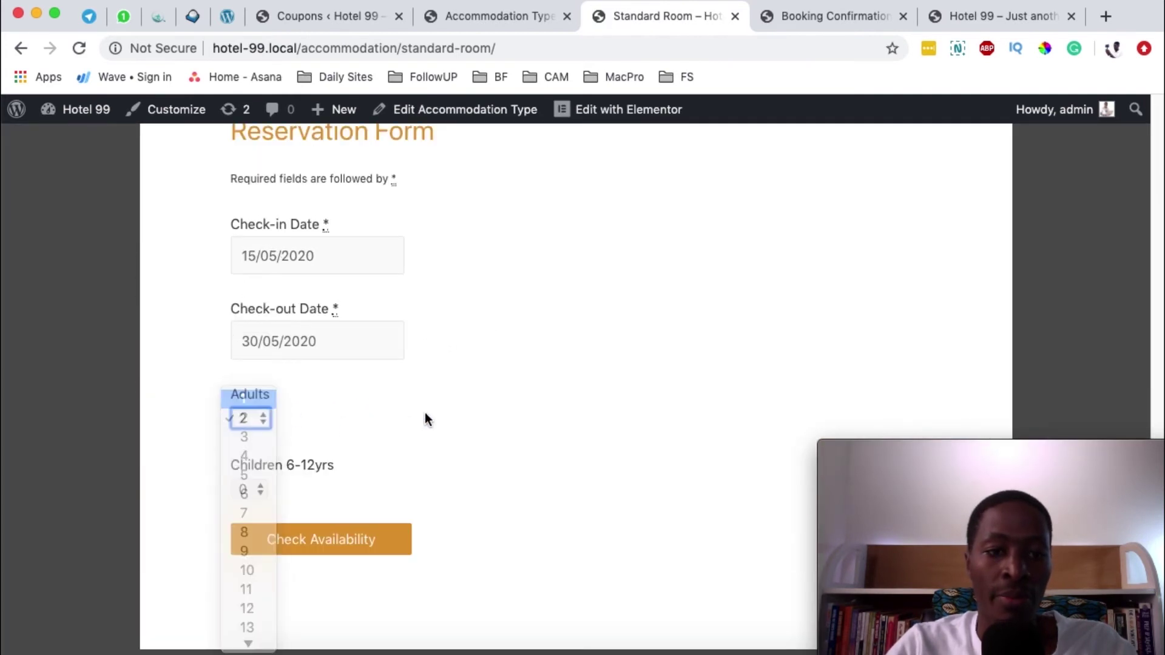
pyautogui.click(311, 555)
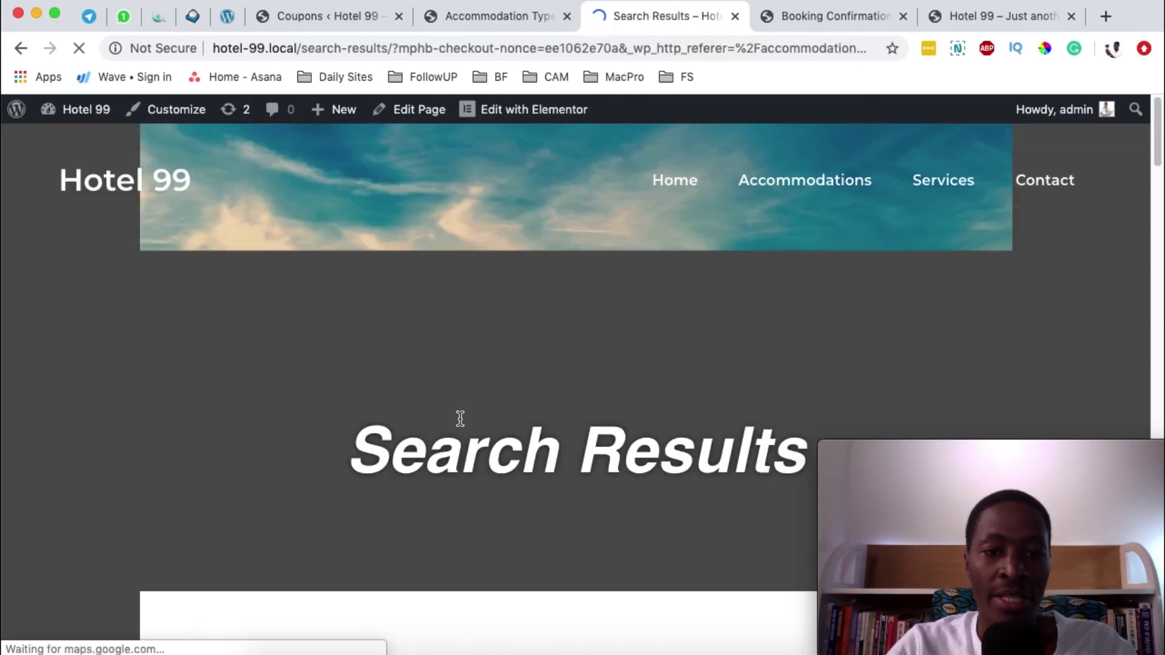
pyautogui.scroll(-8, 461, 411)
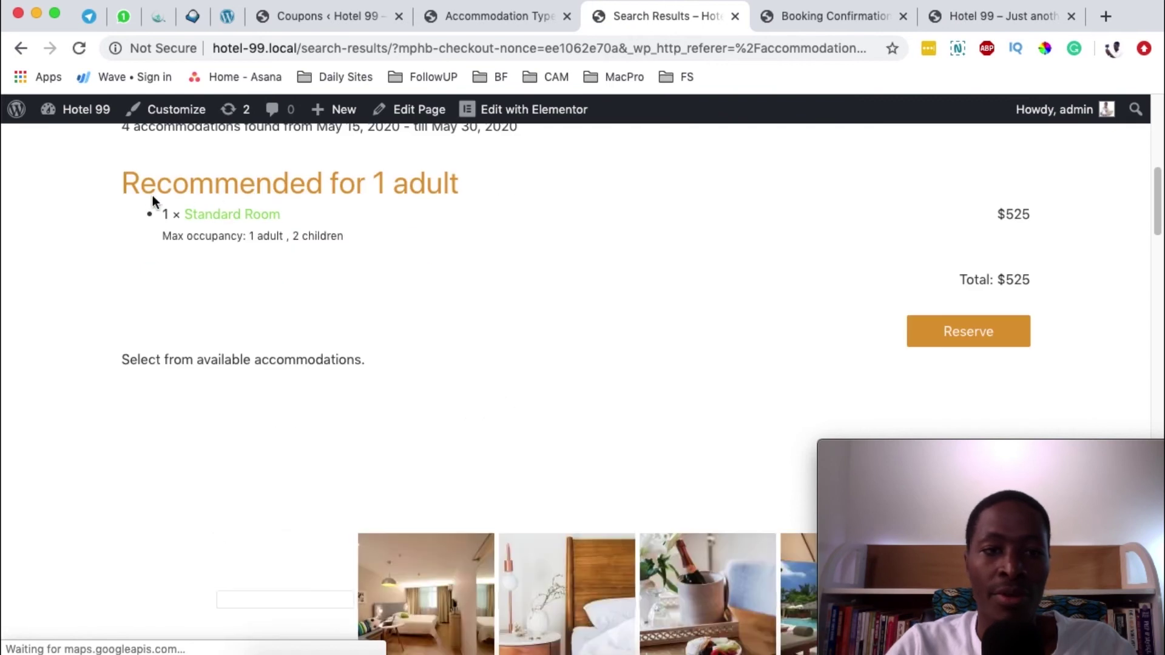
pyautogui.click(970, 335)
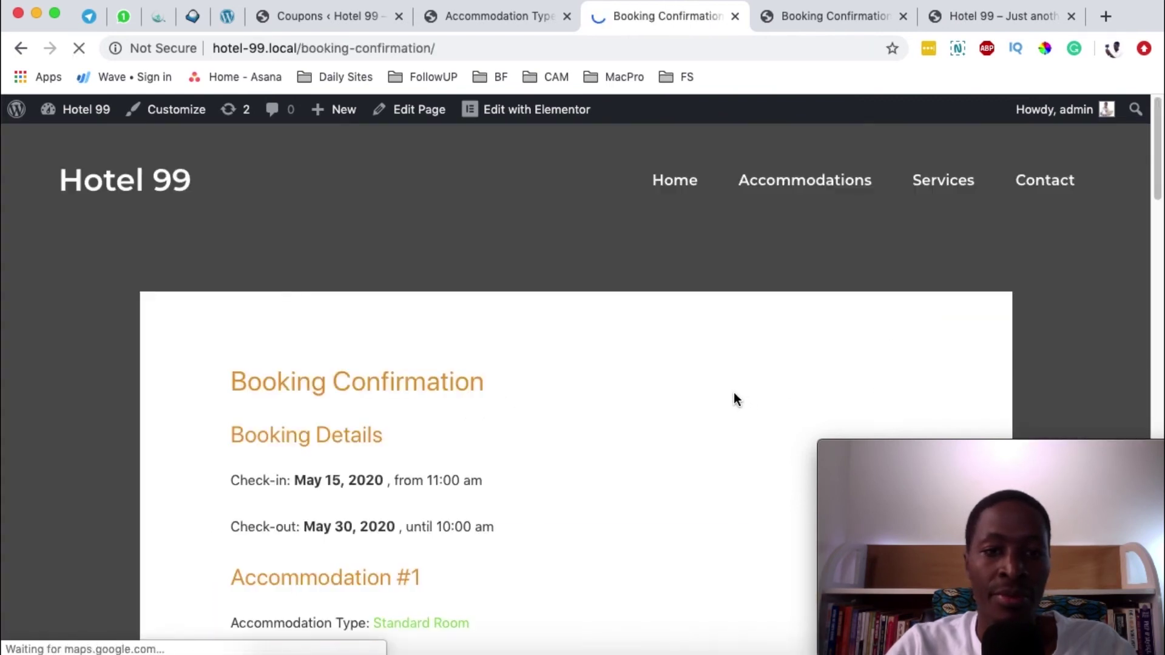
# Set the booking guests to 1 adult and 0 children aged 6-12.
pyautogui.scroll(-5, 684, 405)
pyautogui.click(330, 266)
pyautogui.click(331, 284)
pyautogui.click(401, 312)
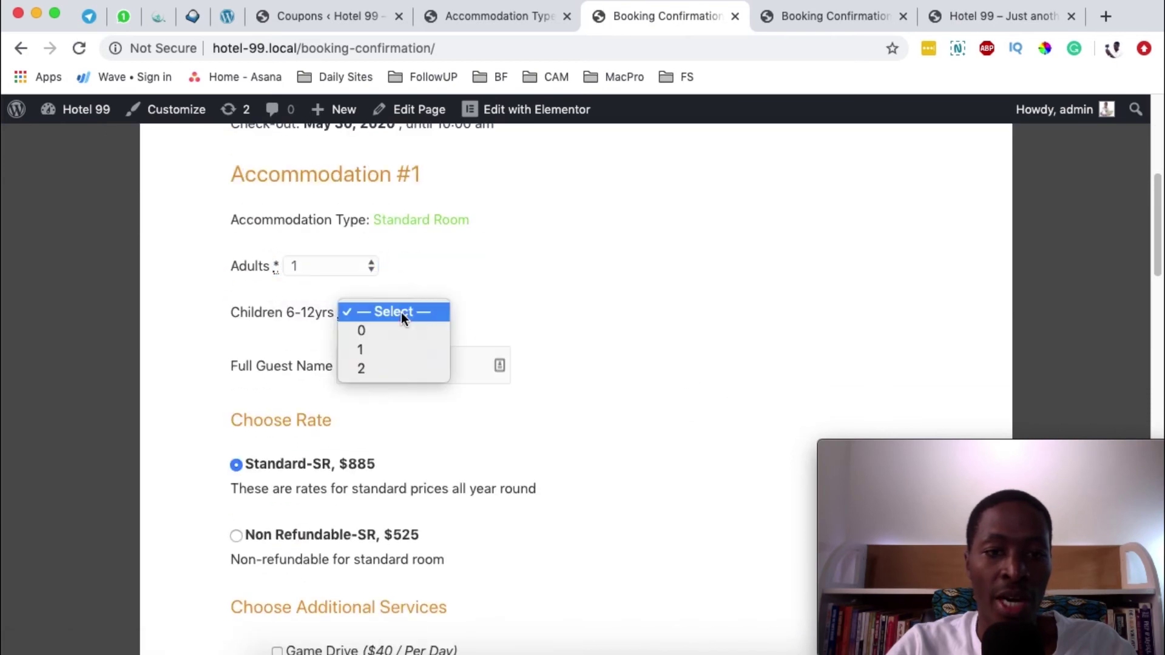
pyautogui.click(372, 330)
pyautogui.click(629, 311)
# Enter and apply the 'students' coupon code, bringing the $585 total down to $468.
pyautogui.scroll(-3, 619, 372)
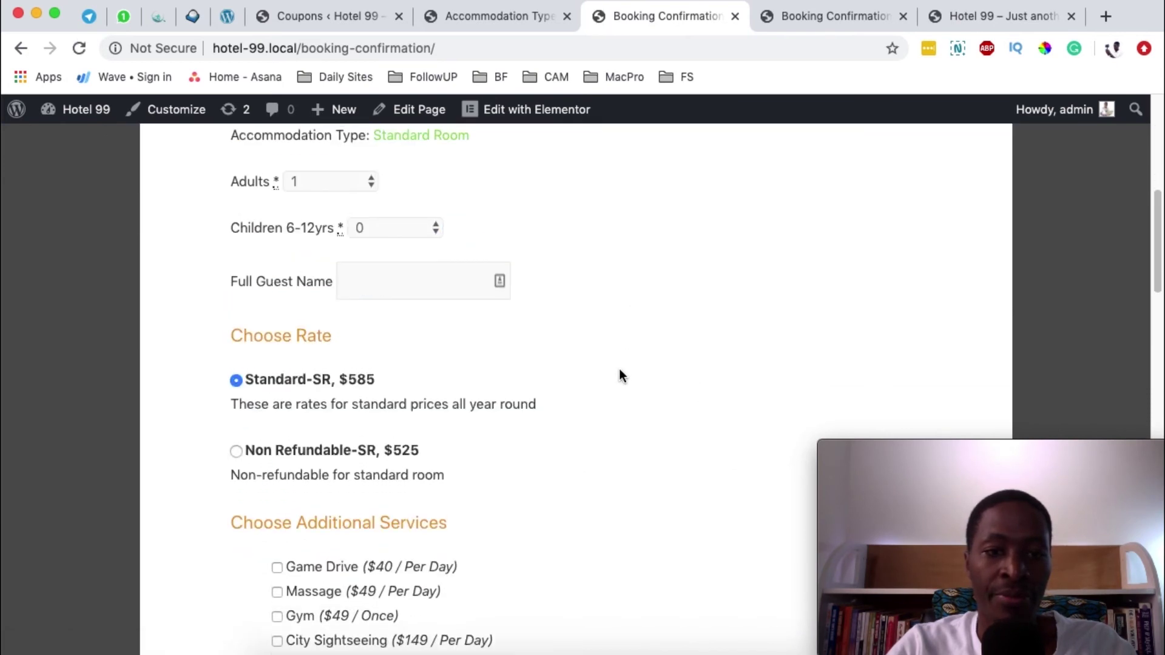
pyautogui.scroll(6, 619, 374)
pyautogui.scroll(-8, 619, 372)
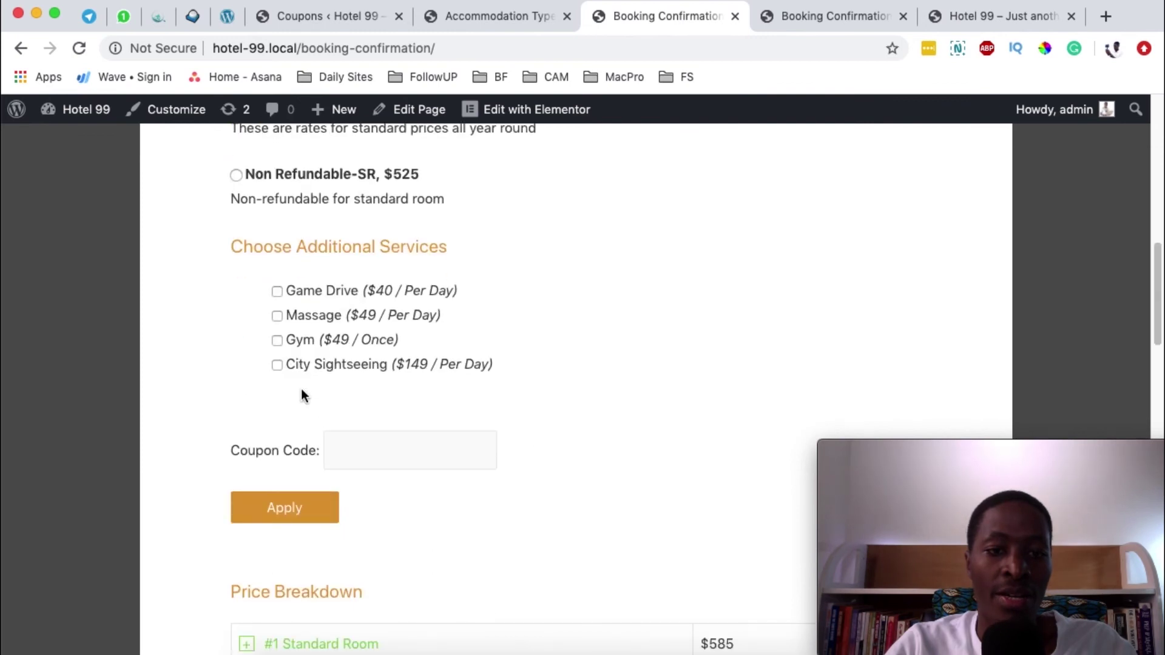
pyautogui.click(346, 453)
pyautogui.write('st')
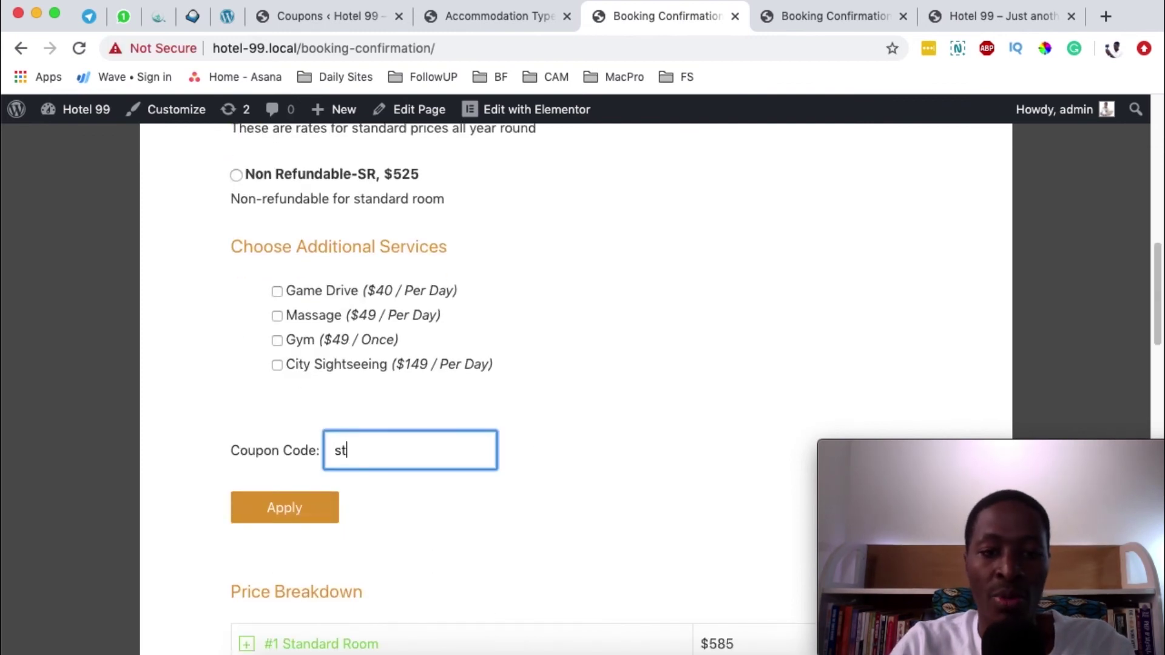
pyautogui.write('udents')
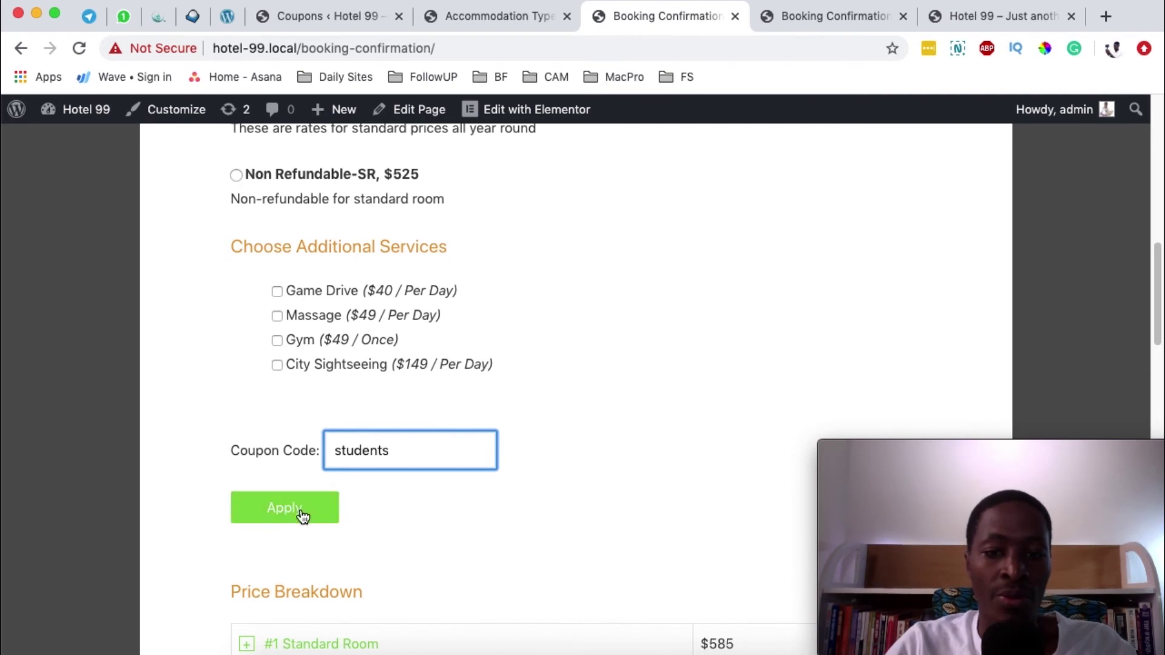
pyautogui.click(273, 520)
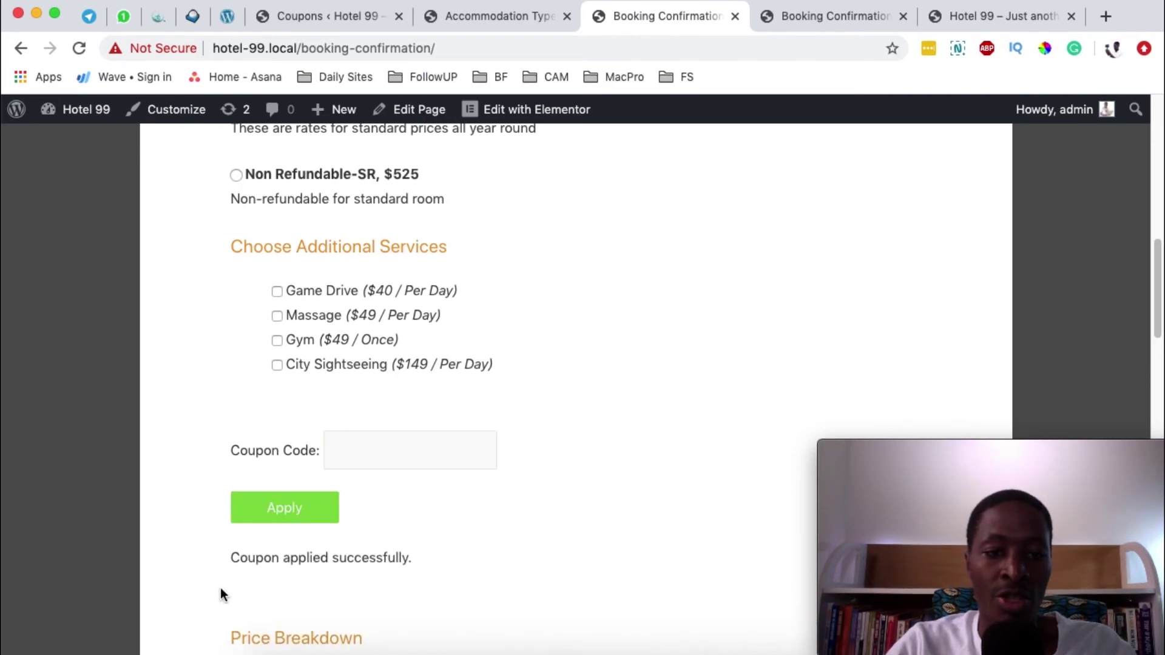
pyautogui.scroll(-4, 431, 552)
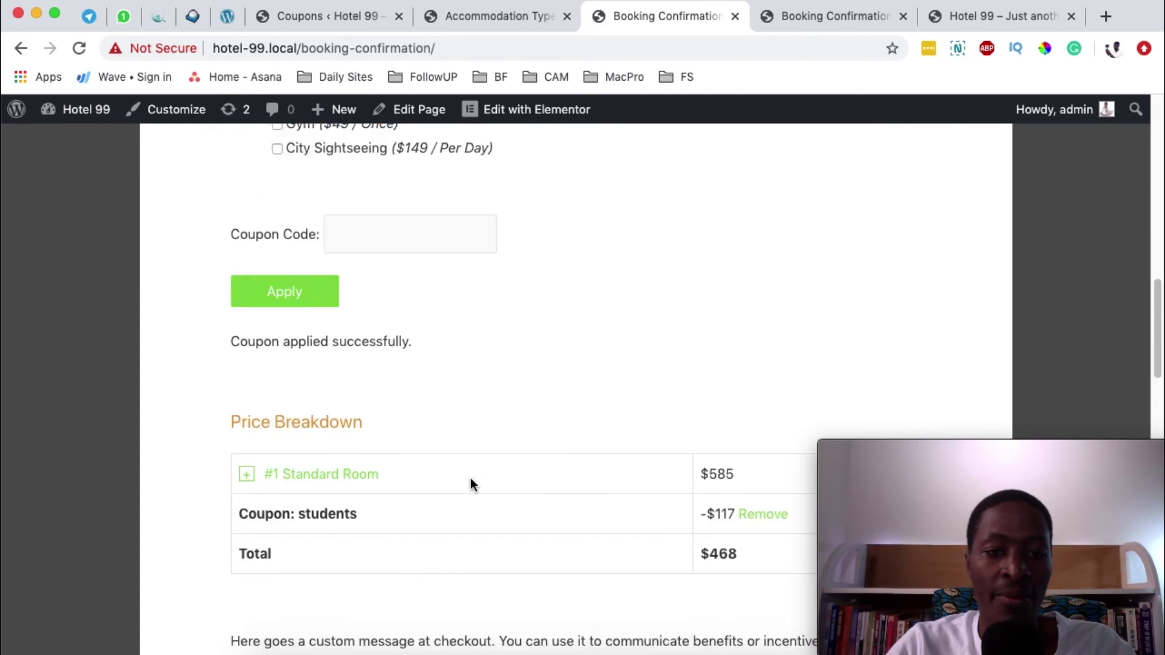
# Expand the #1 Standard Room price details and highlight the $585 subtotal.
pyautogui.click(308, 477)
pyautogui.scroll(-5, 146, 486)
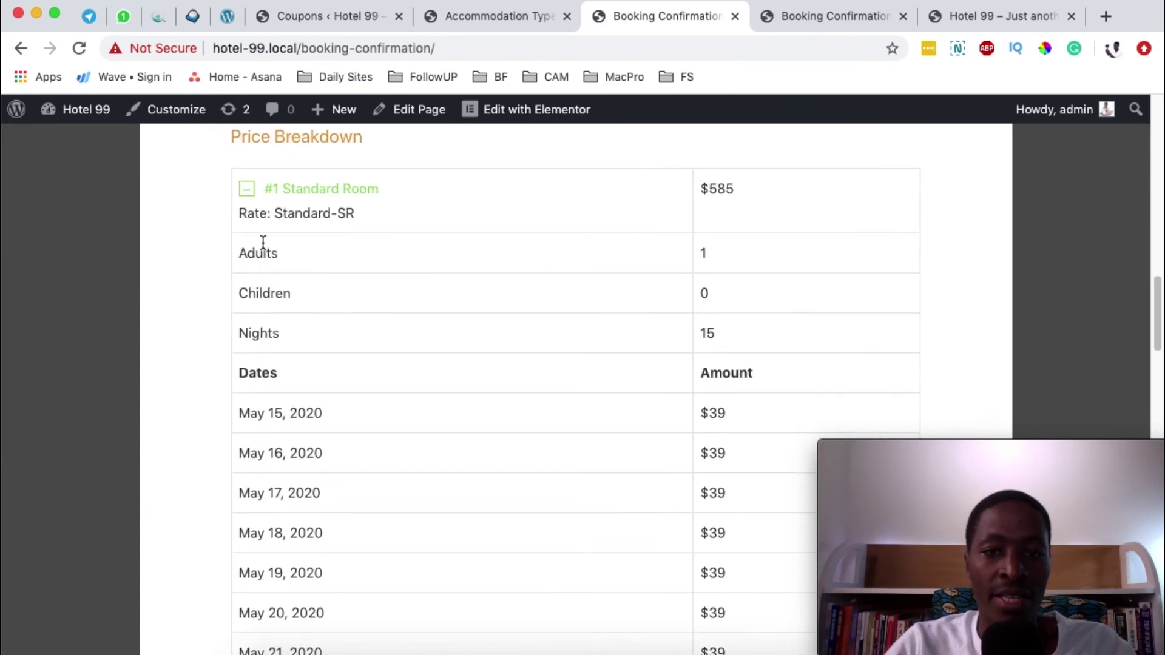
pyautogui.scroll(-2, 403, 447)
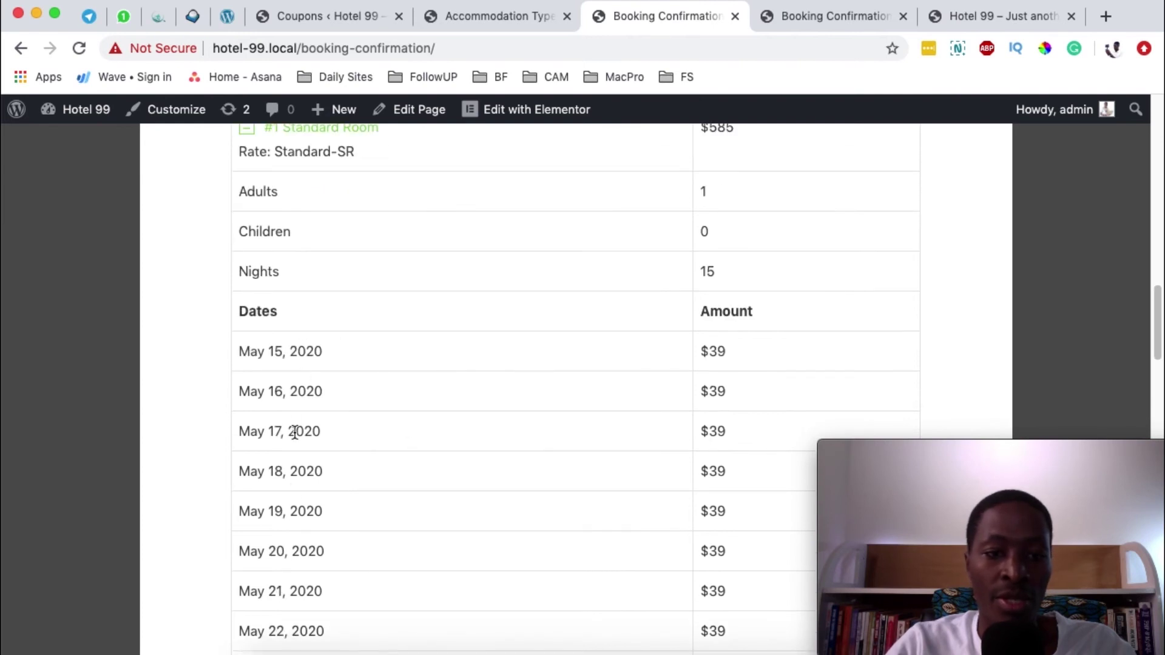
pyautogui.scroll(-1, 294, 604)
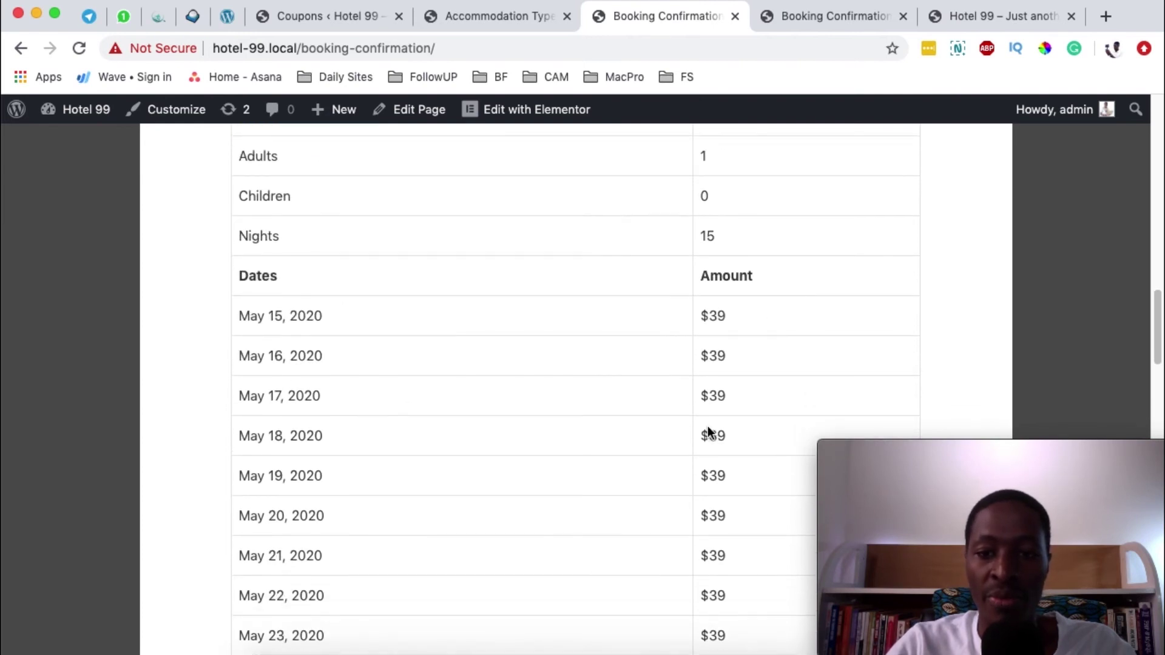
pyautogui.scroll(-15, 704, 461)
pyautogui.tripleClick(690, 389)
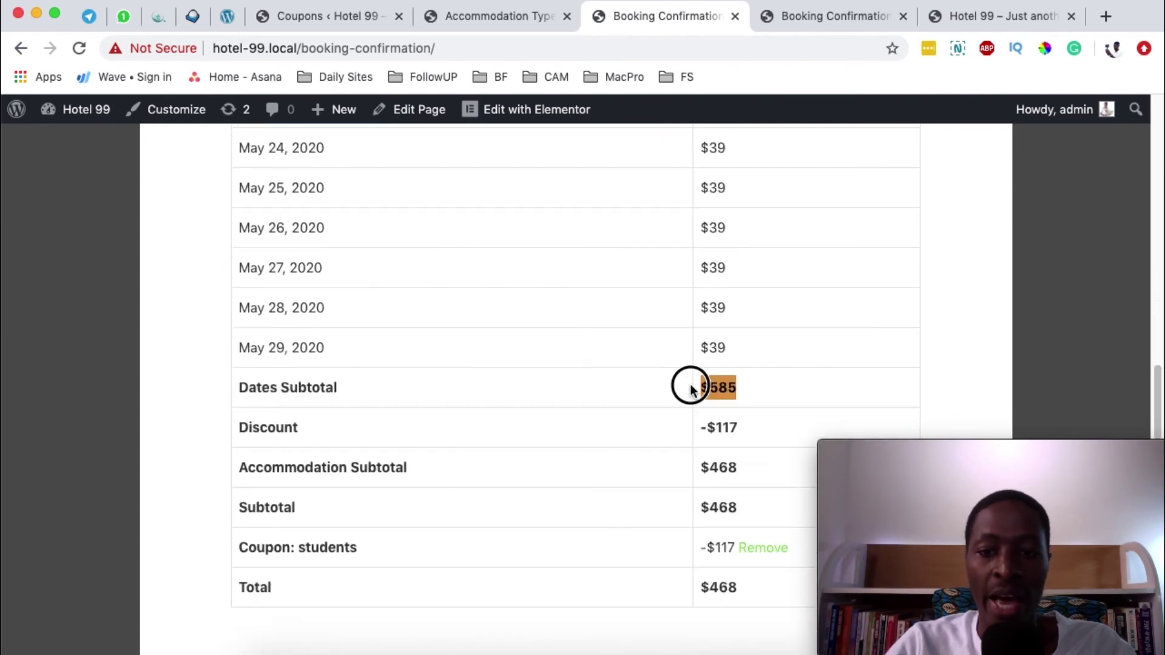
pyautogui.click(257, 431)
# Highlight the -$117 discount and $468 total, then return to the Coupons admin list.
pyautogui.moveTo(712, 425)
pyautogui.mouseDown()
pyautogui.moveTo(735, 424)
pyautogui.moveTo(700, 426)
pyautogui.mouseUp()
pyautogui.click(745, 429)
pyautogui.click(735, 425)
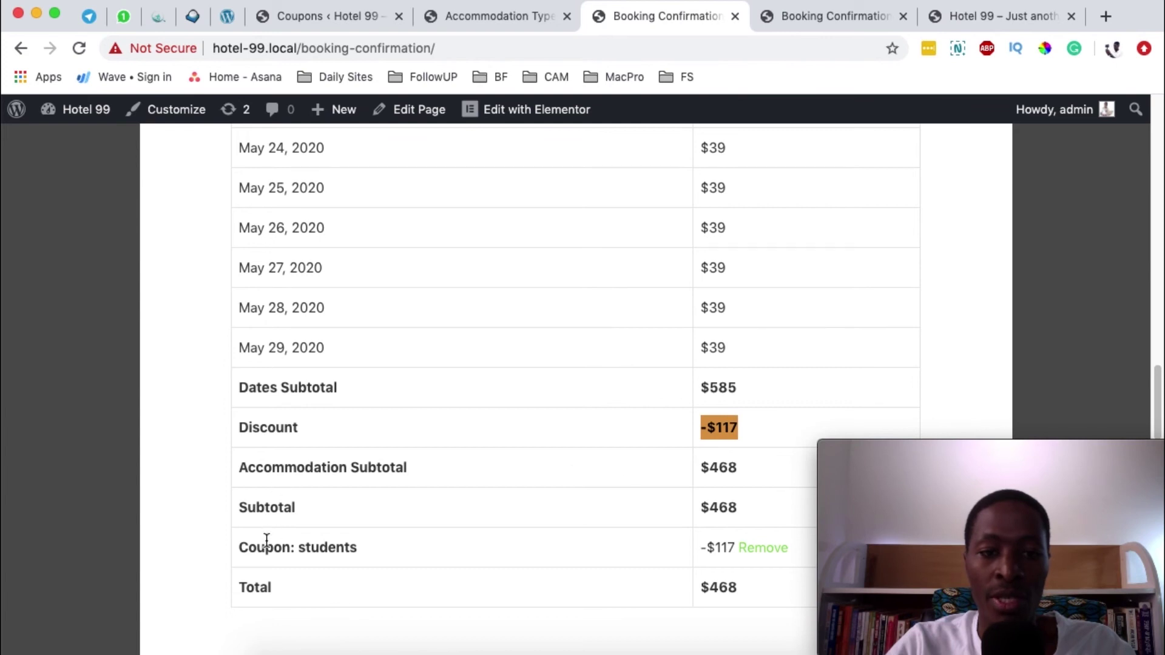
pyautogui.scroll(-1, 425, 522)
pyautogui.moveTo(742, 540); pyautogui.dragTo(673, 539)
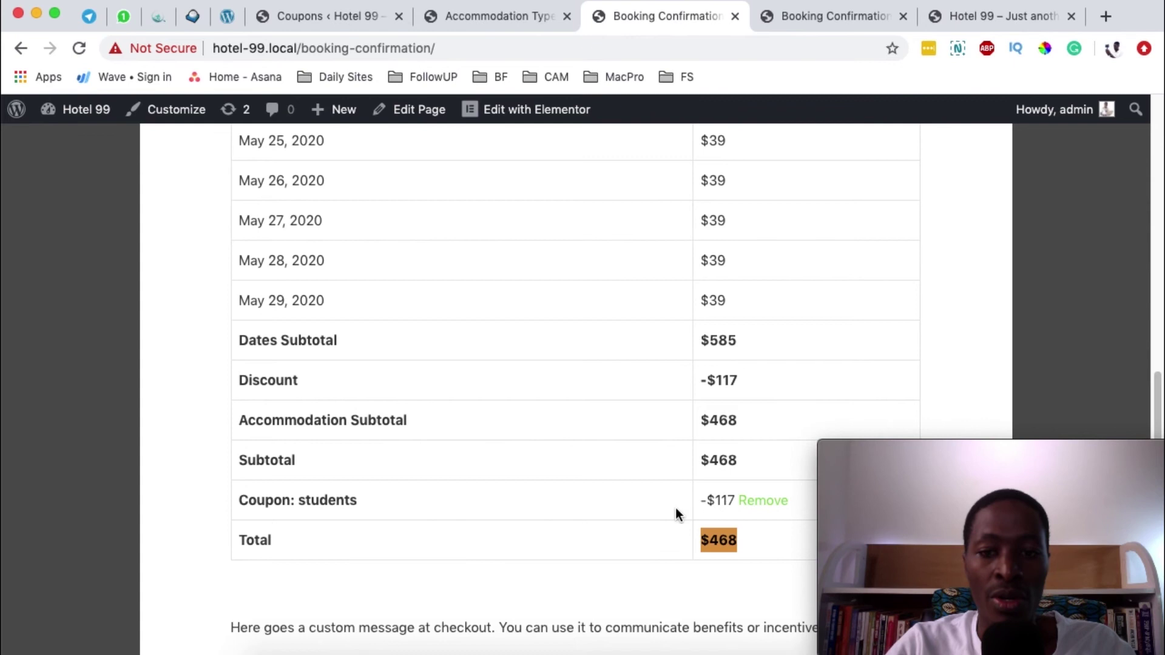
pyautogui.scroll(-1, 679, 514)
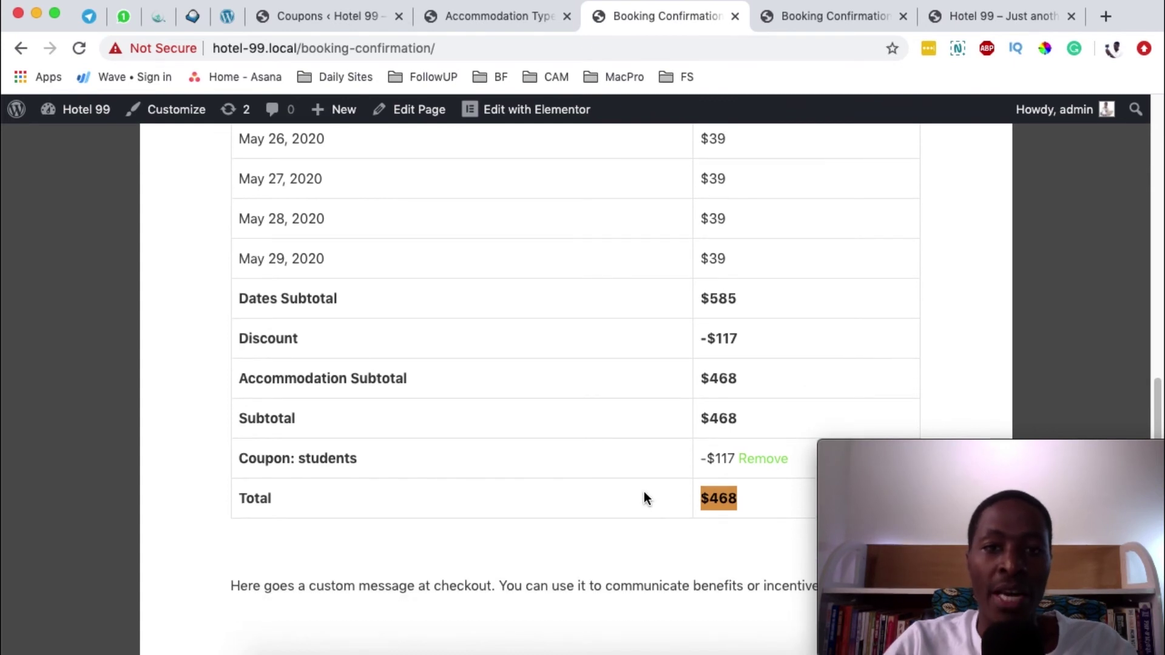
pyautogui.click(340, 15)
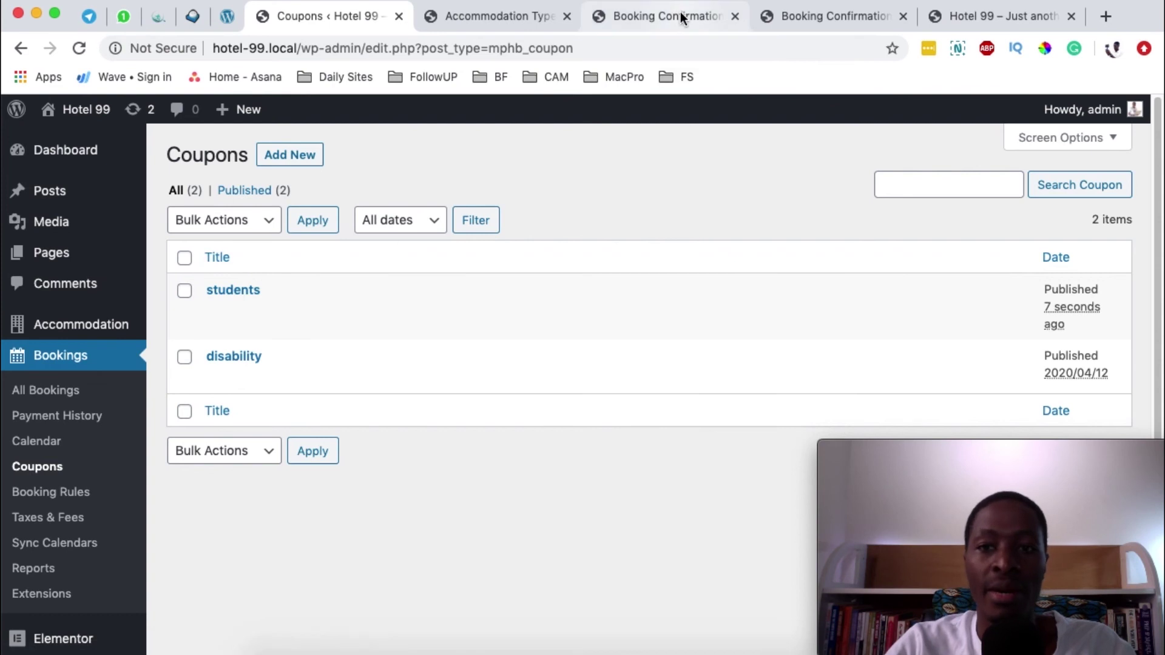
# From the site's Accommodations page, check Executive Room availability for May 15–30, 2020.
pyautogui.click(541, 17)
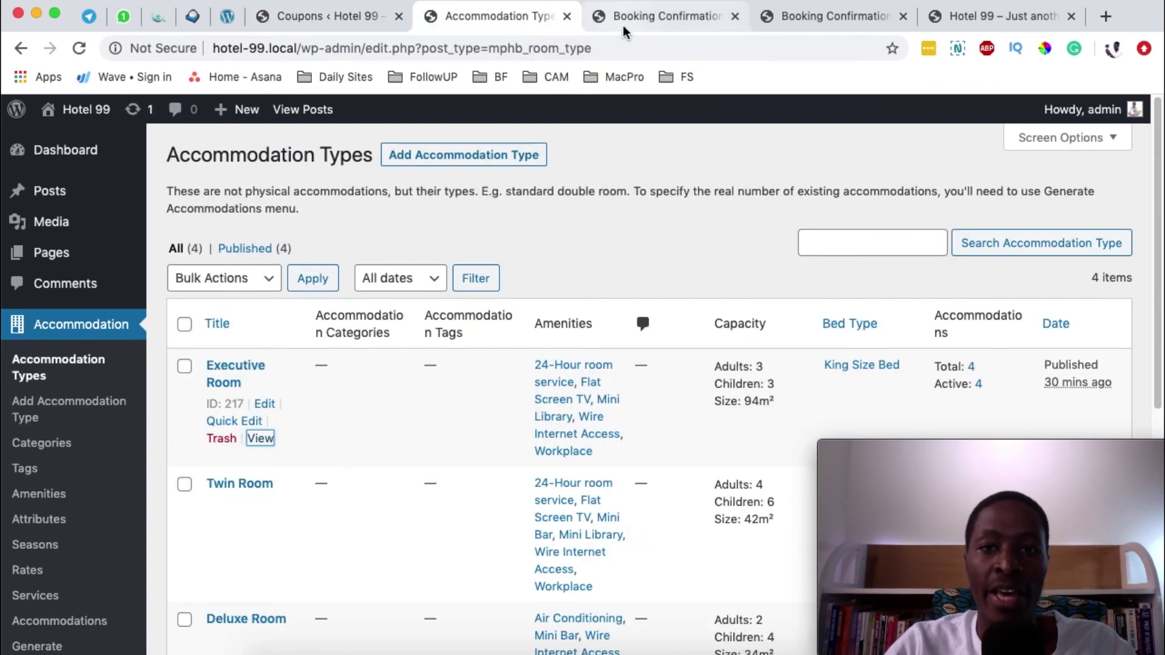
pyautogui.click(832, 16)
pyautogui.click(820, 190)
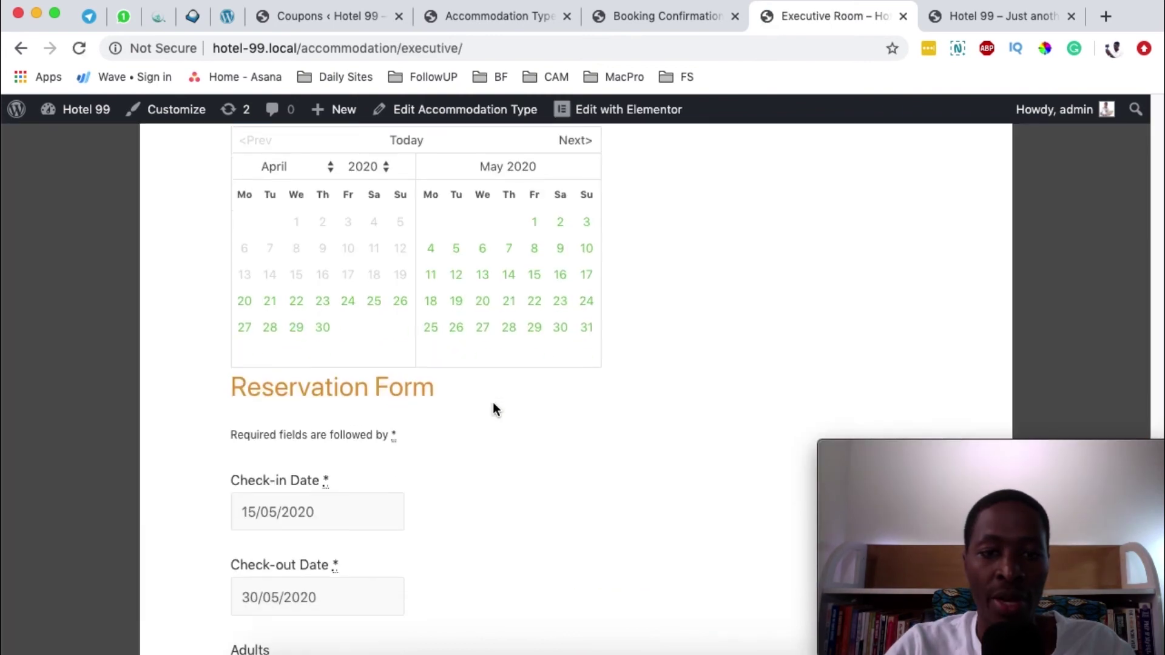
pyautogui.scroll(-4, 493, 404)
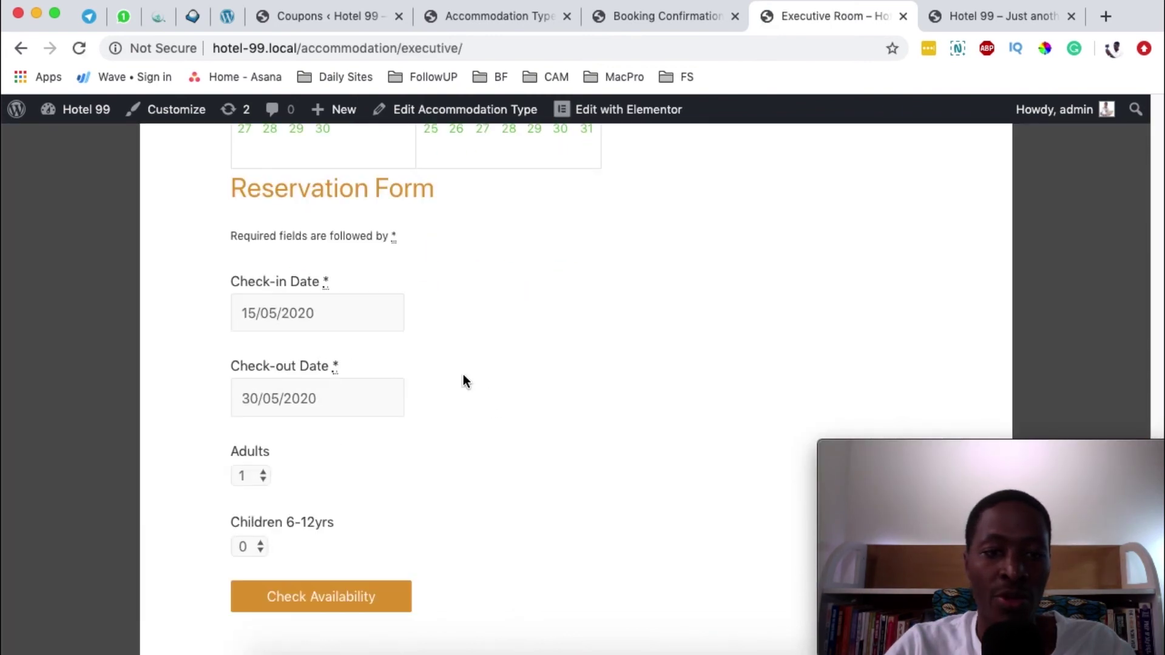
pyautogui.click(288, 314)
pyautogui.click(600, 309)
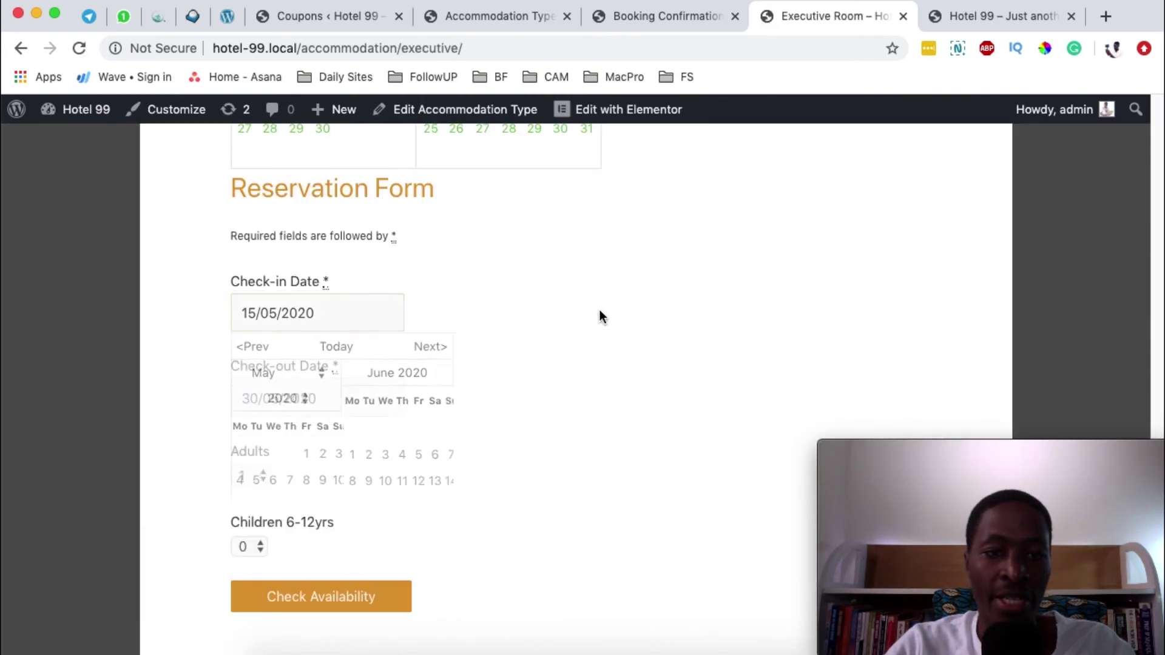
pyautogui.scroll(-1, 290, 545)
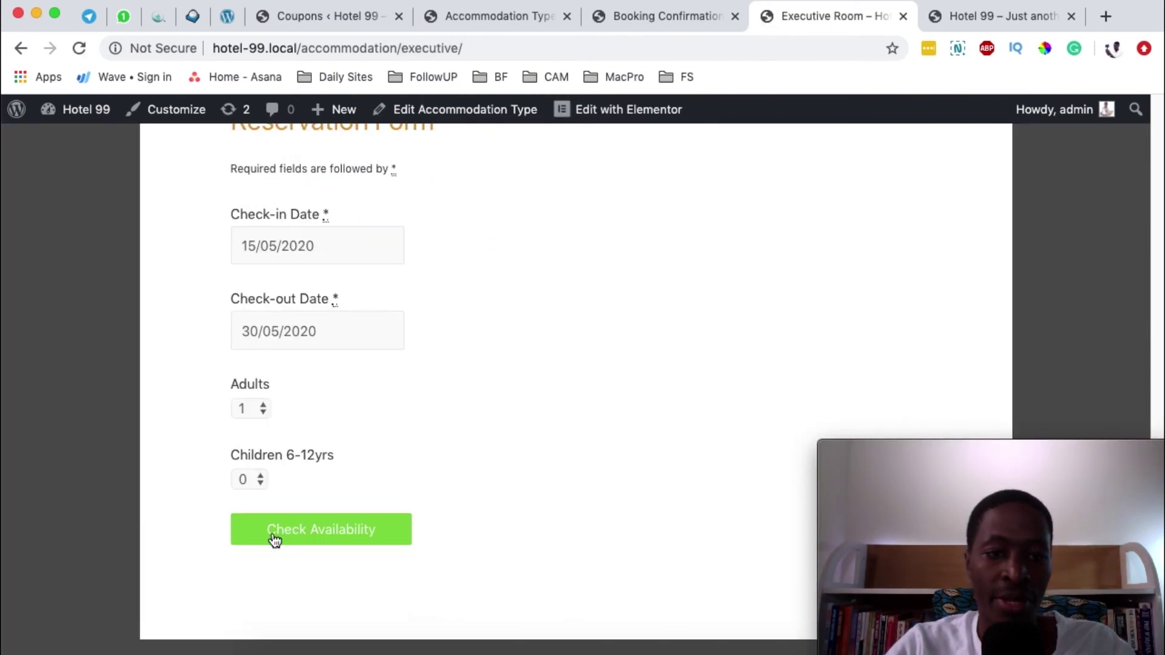
pyautogui.click(315, 539)
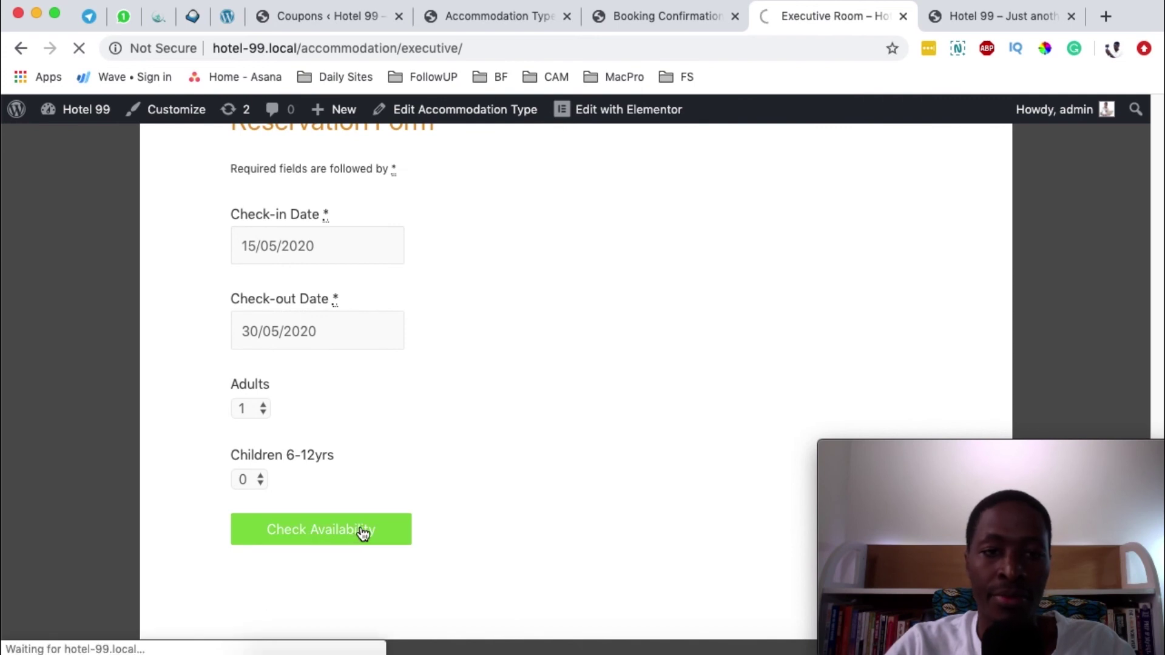
# Book the Executive Room and confirm the reservation to reach the Booking Confirmation page.
pyautogui.scroll(-6, 446, 456)
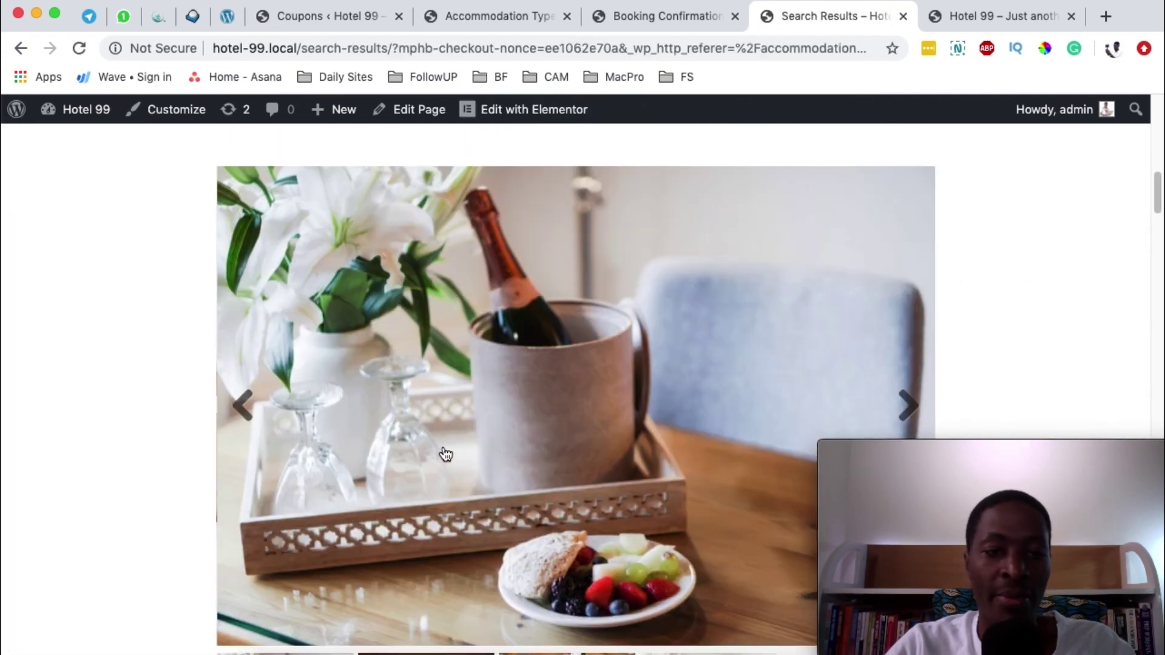
pyautogui.scroll(-8, 446, 454)
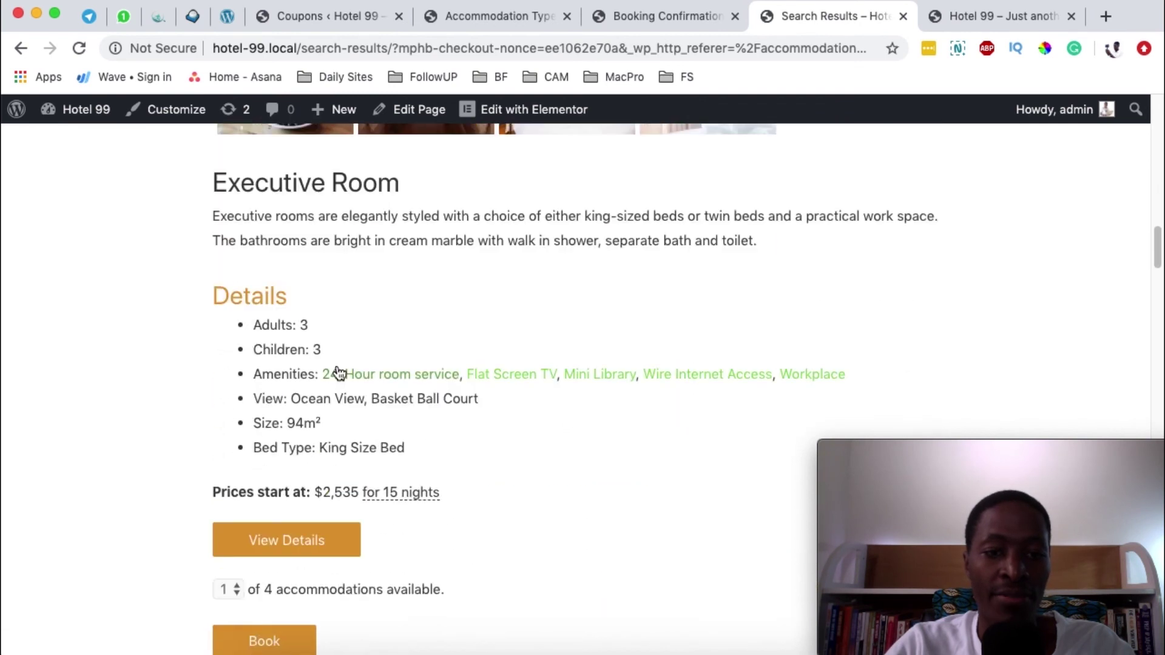
pyautogui.scroll(-2, 338, 371)
pyautogui.click(262, 542)
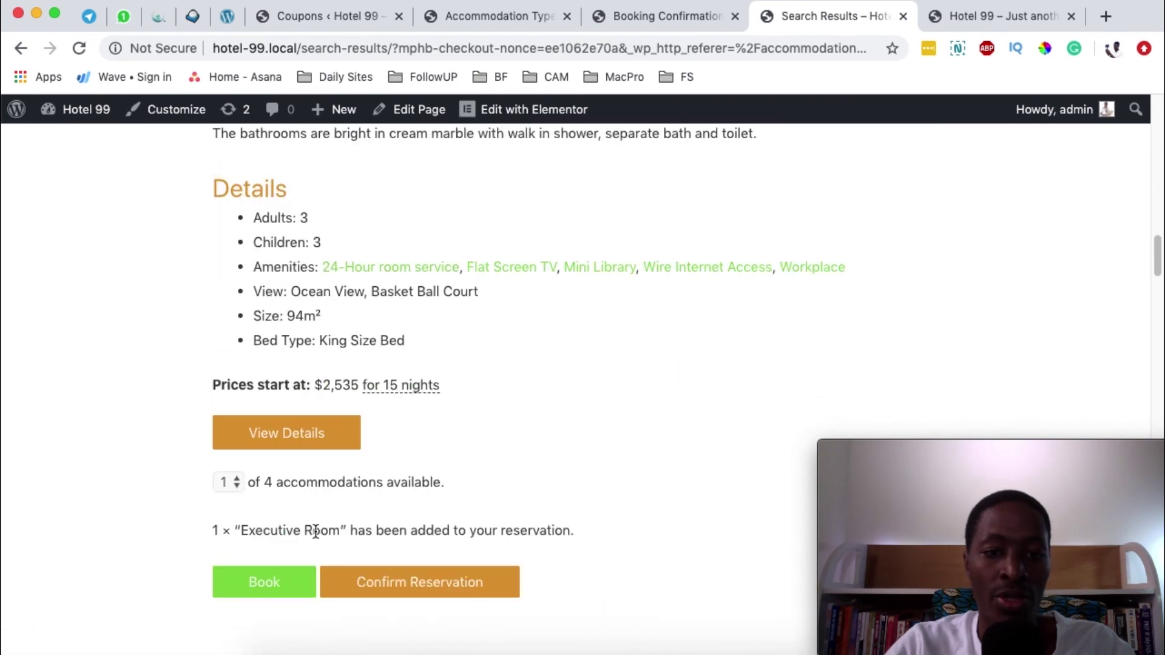
pyautogui.click(413, 586)
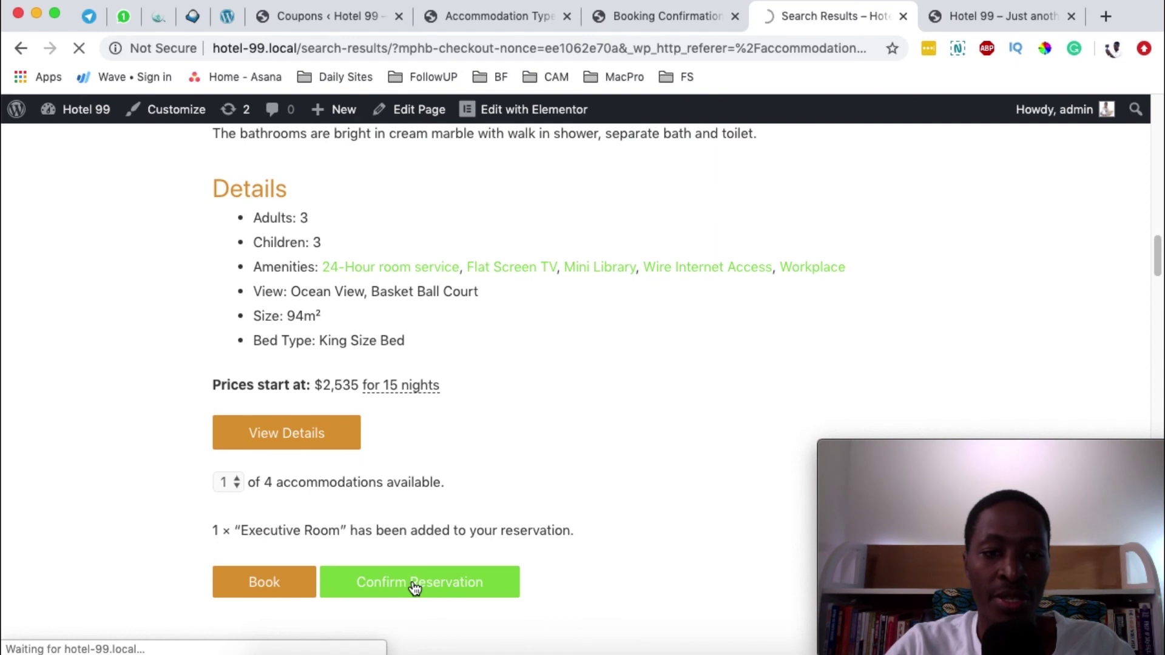
pyautogui.scroll(-5, 417, 546)
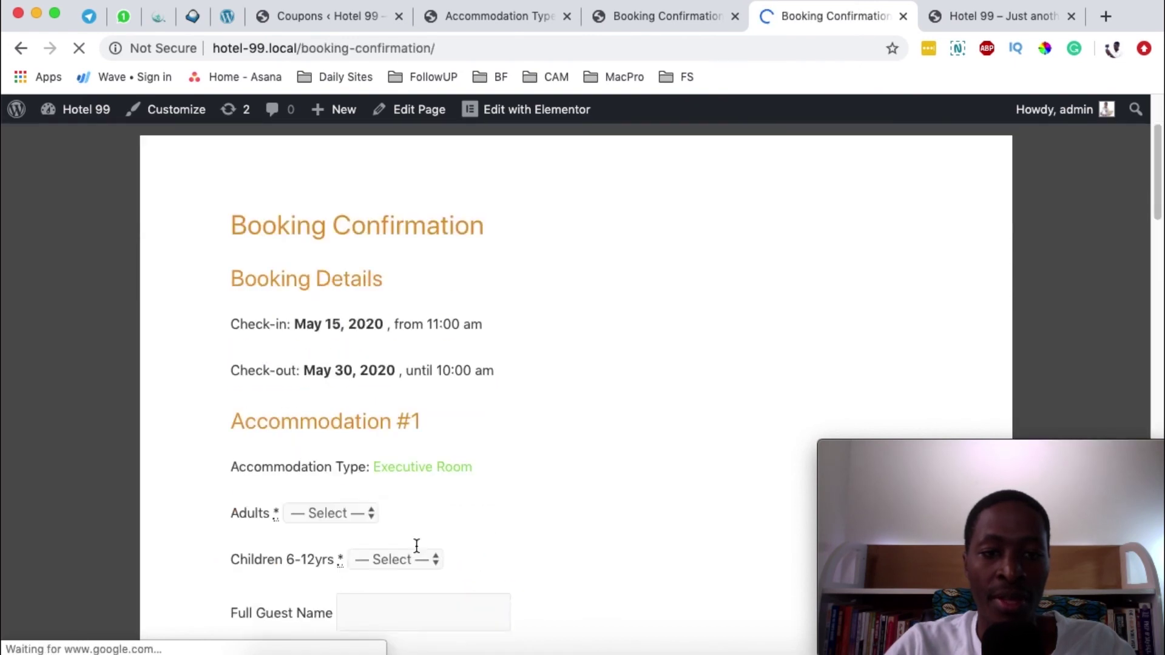
# Set the Executive Room booking to 1 adult and 0 children.
pyautogui.click(333, 399)
pyautogui.click(333, 416)
pyautogui.click(394, 446)
pyautogui.click(381, 461)
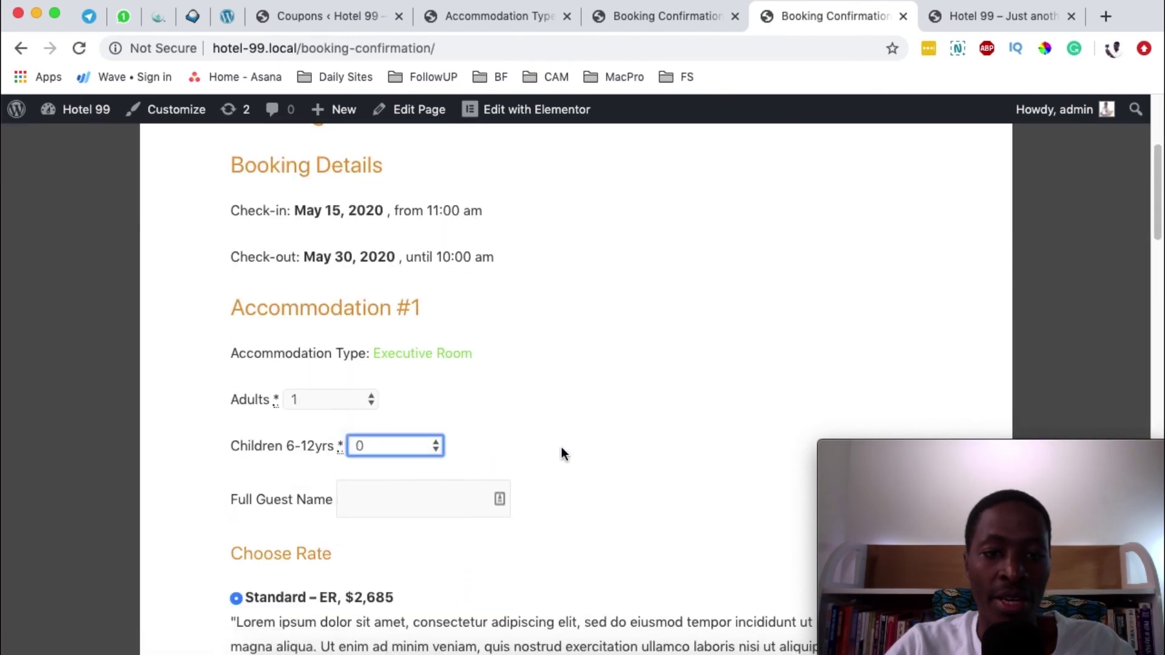
# Enter the students coupon code and apply it, getting a not-applicable rejection at $2,685.
pyautogui.scroll(-3, 562, 449)
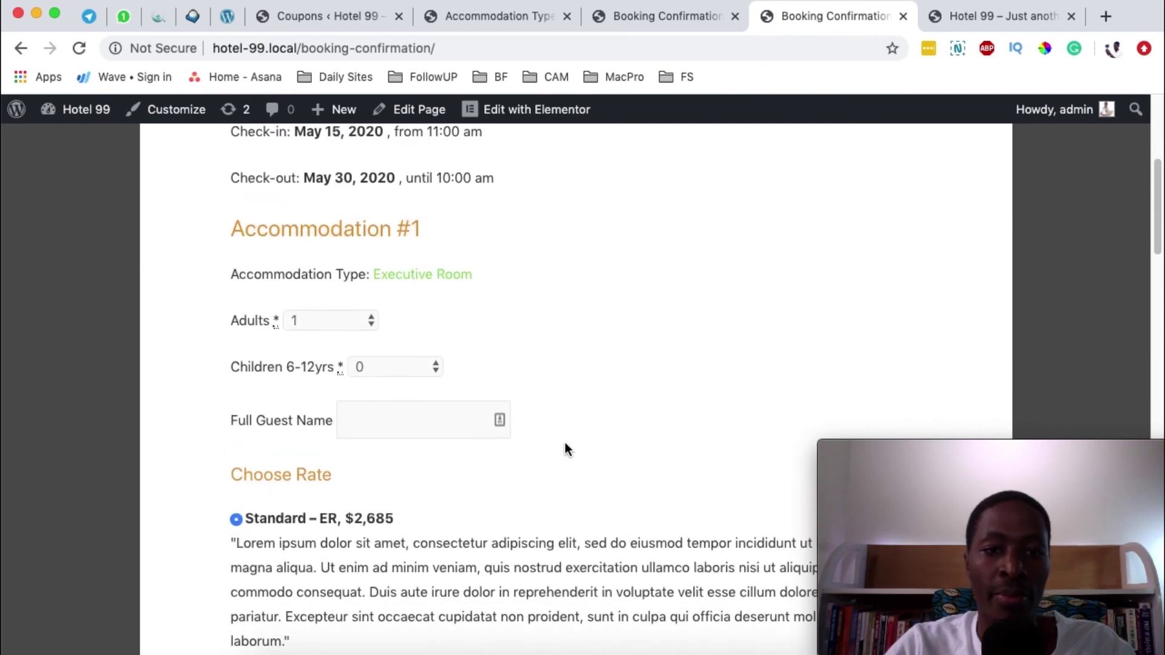
pyautogui.scroll(-10, 583, 354)
pyautogui.click(377, 401)
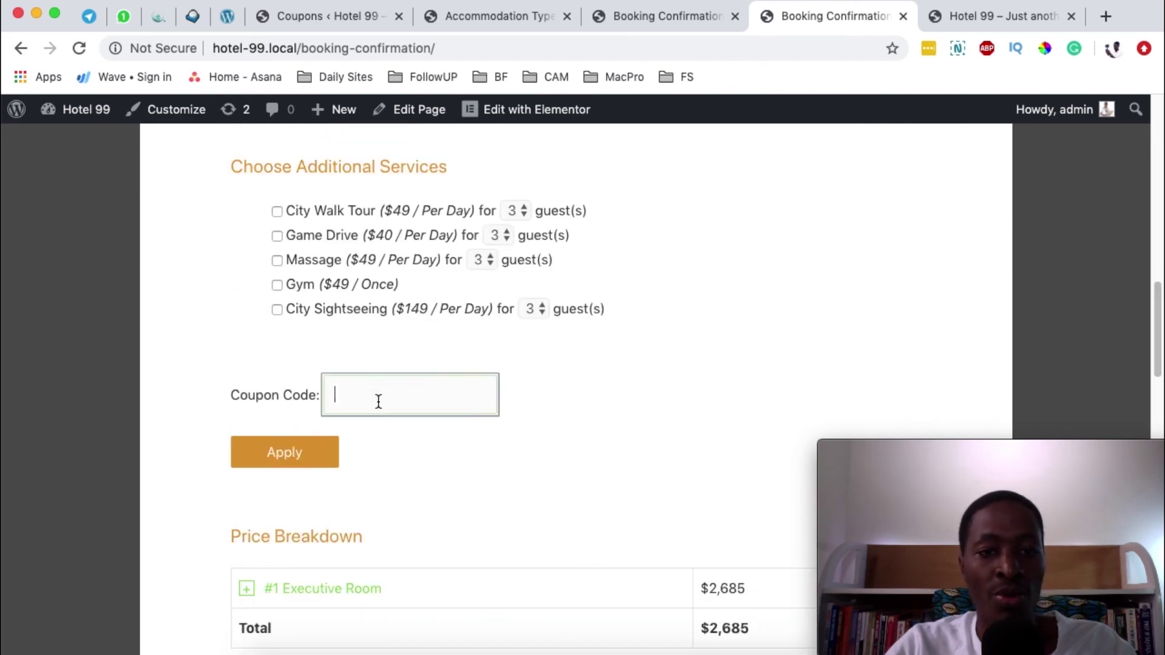
pyautogui.write('students')
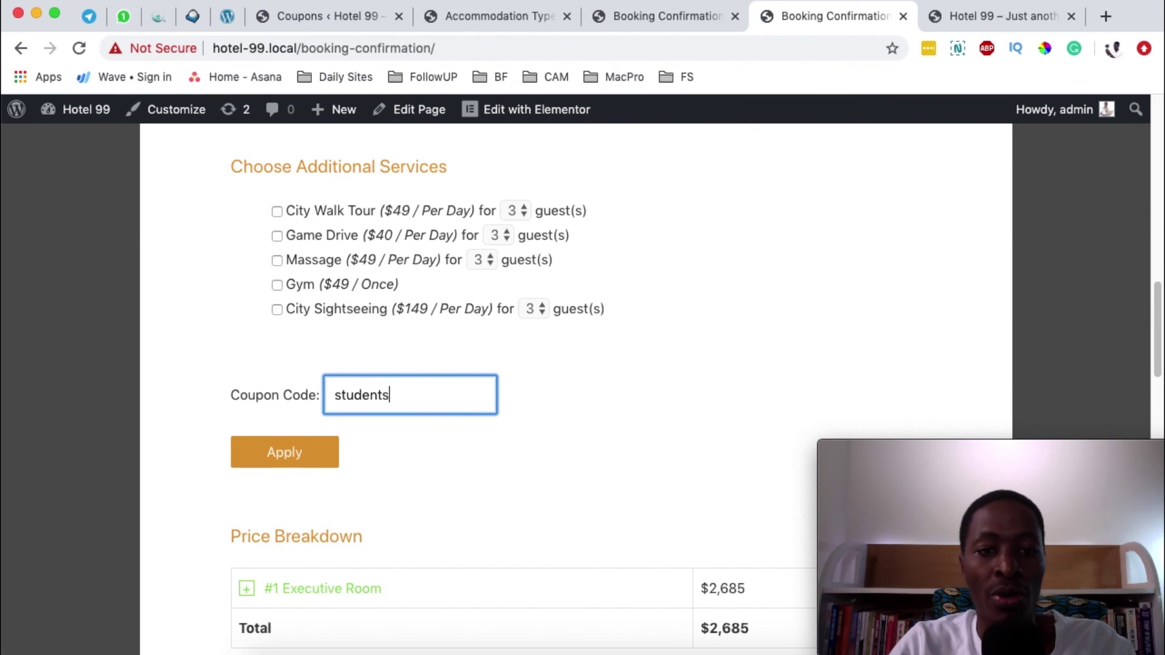
pyautogui.click(287, 459)
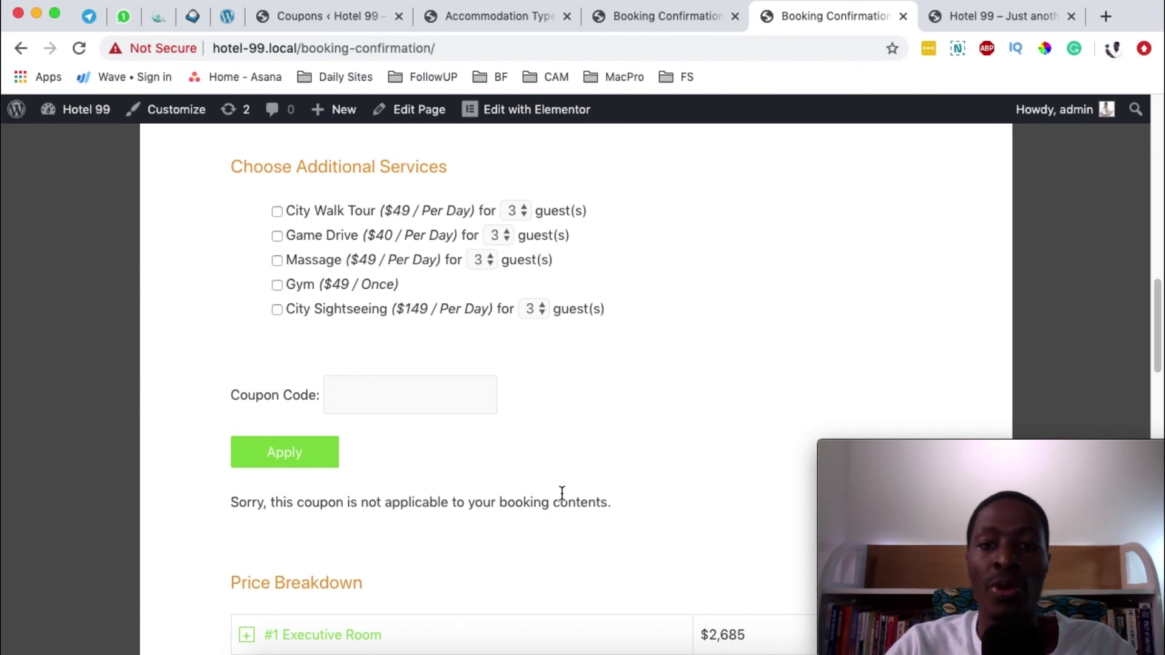
# Open the students coupon's edit page to review its Standard and Deluxe Room restriction.
pyautogui.click(328, 16)
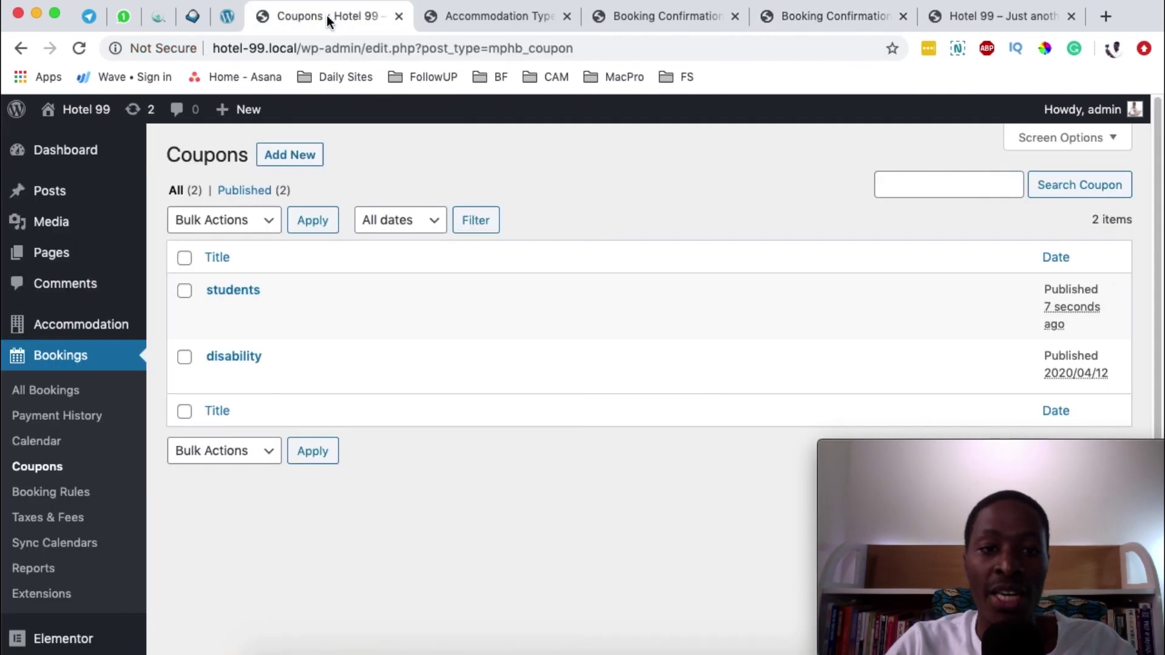
pyautogui.click(217, 312)
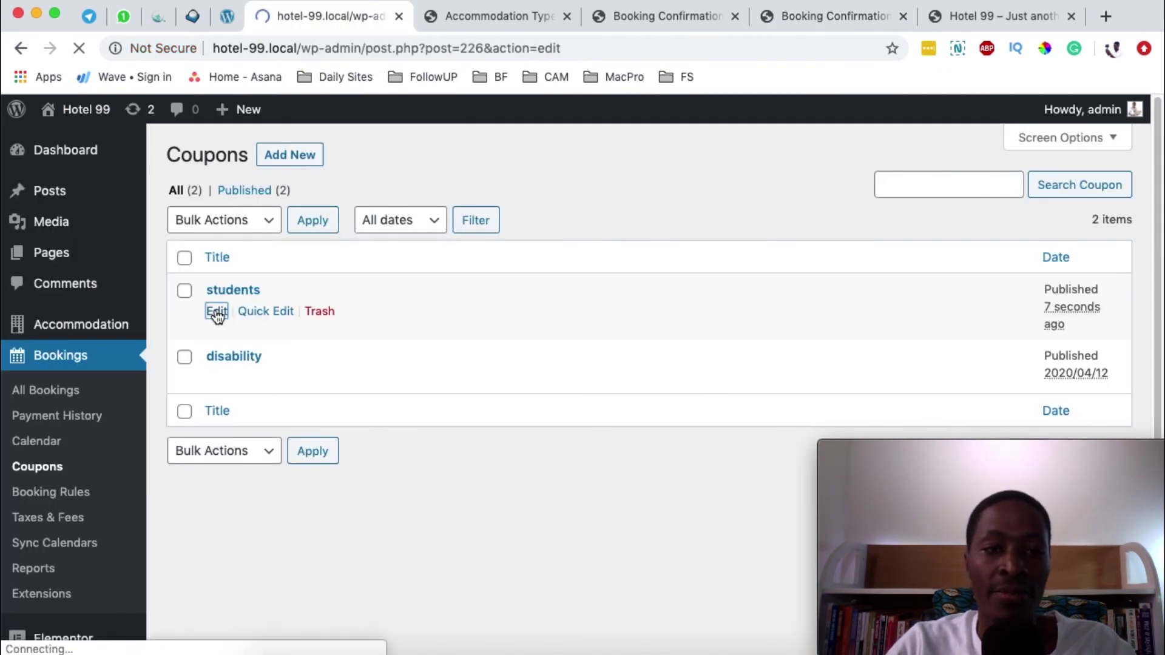
pyautogui.scroll(-2, 516, 501)
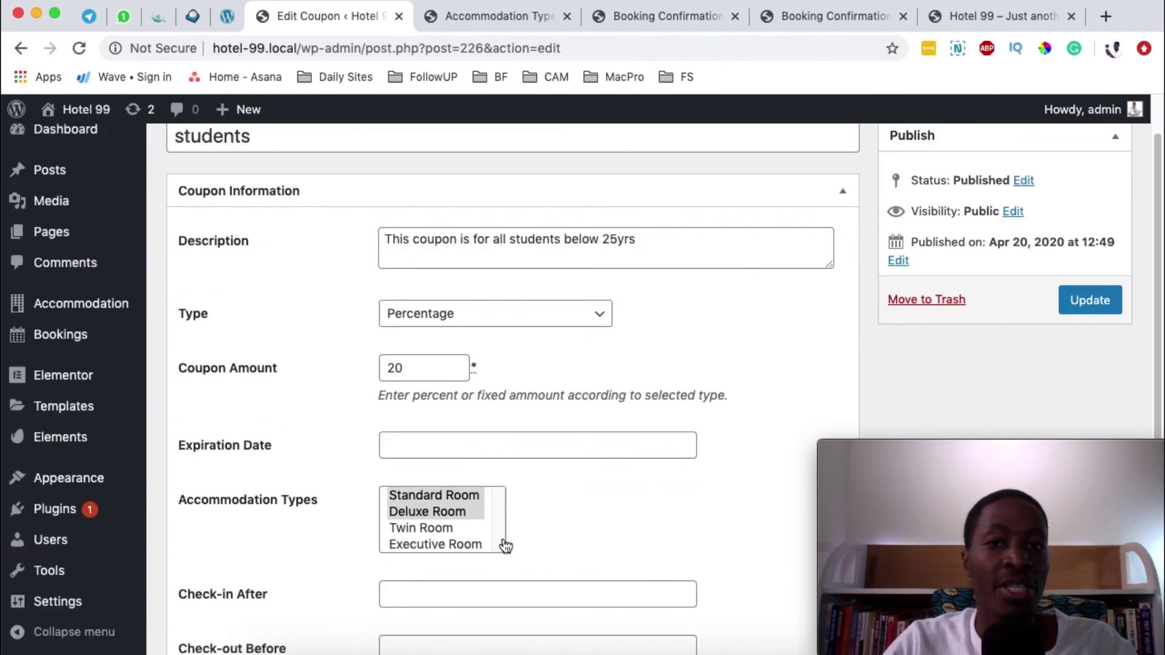
pyautogui.scroll(2, 516, 443)
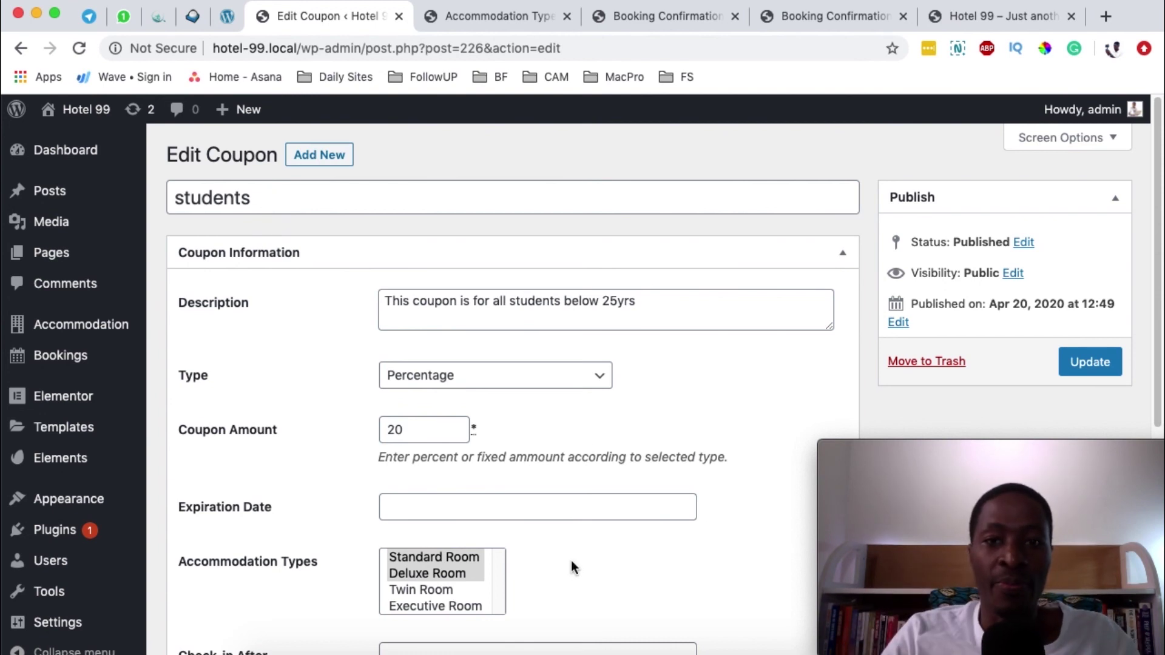
pyautogui.click(647, 13)
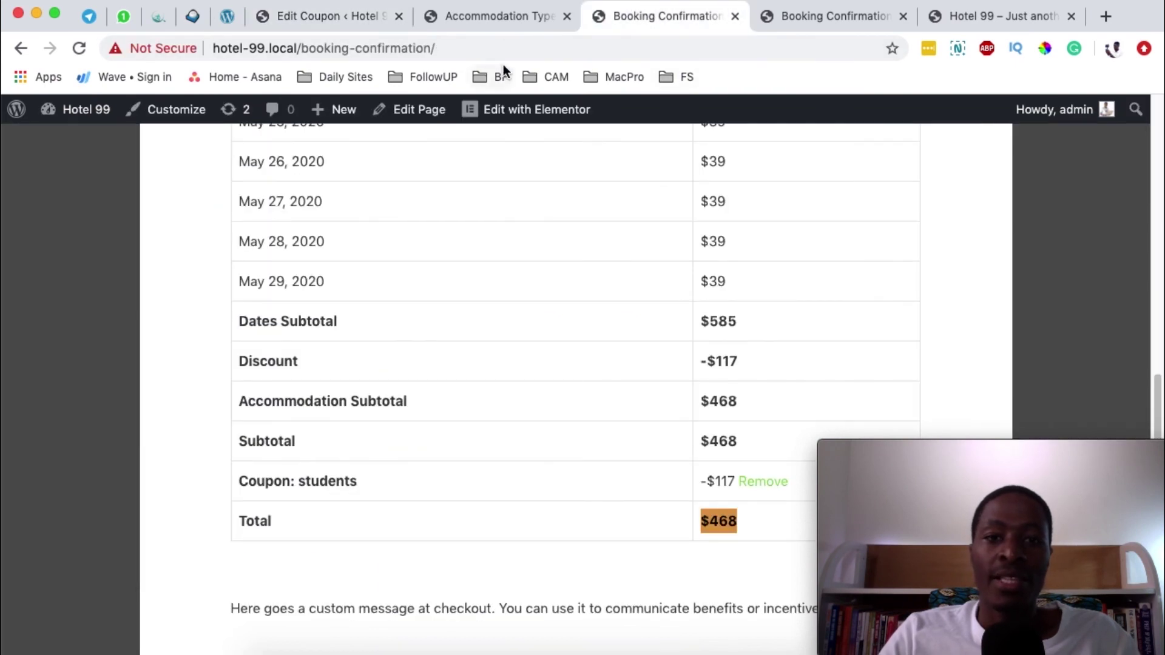
pyautogui.click(505, 17)
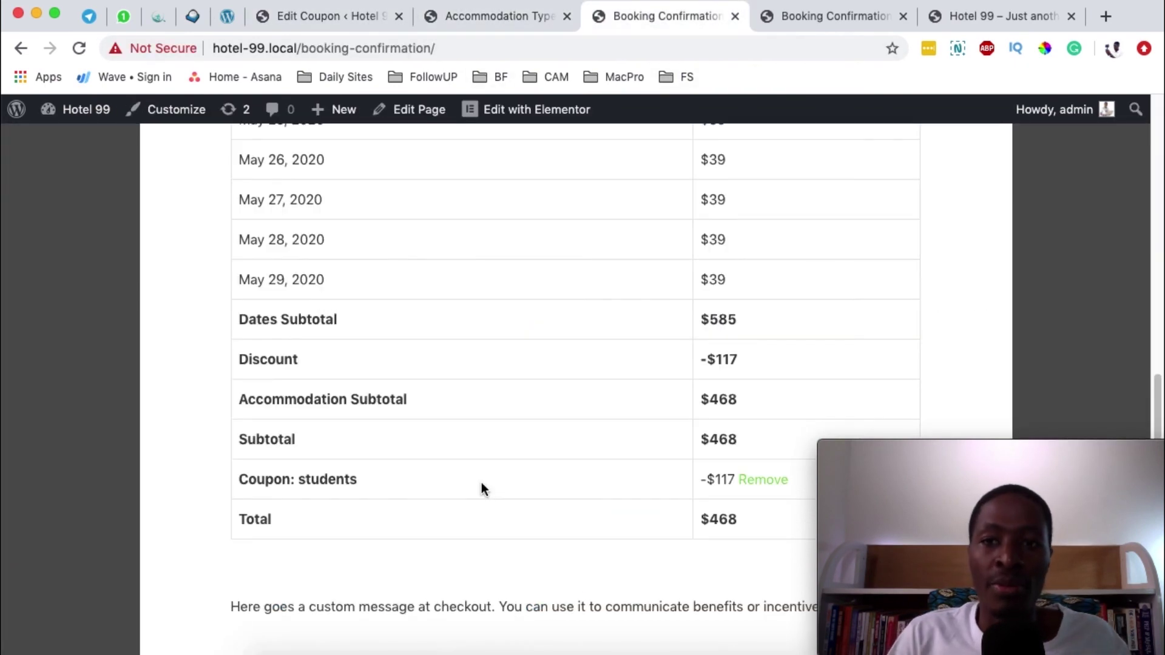